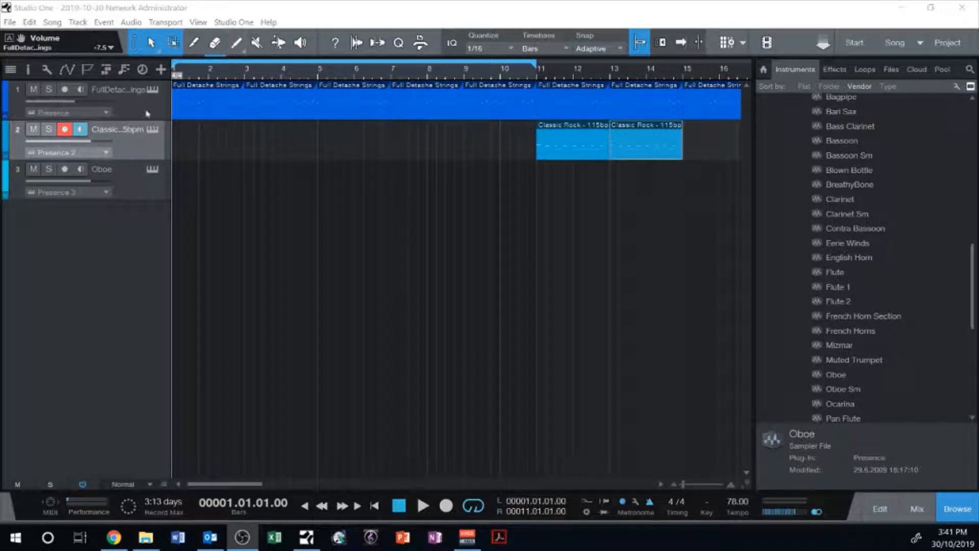
Step: Select the Full Detache Strings track and play it back from the start of the song
left_click(190, 111)
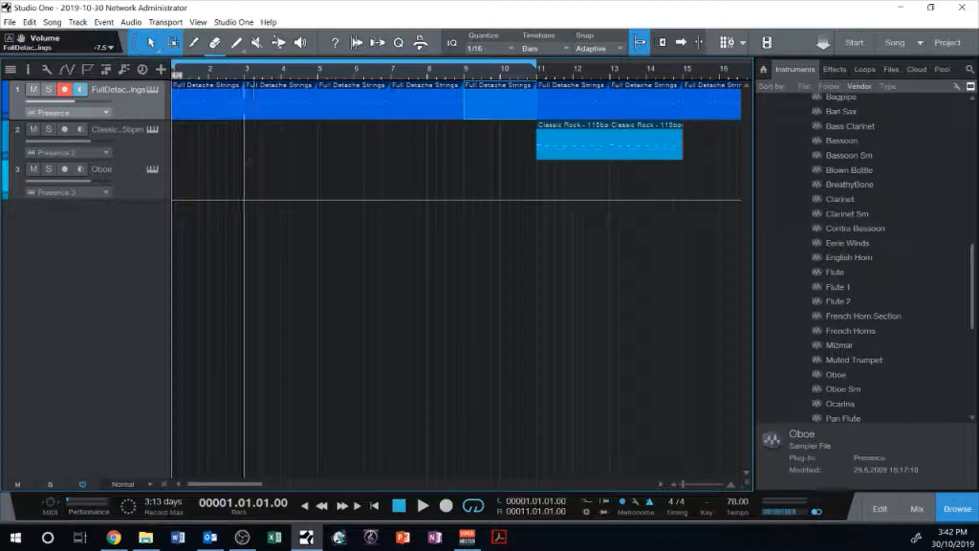
key("f")
key("space")
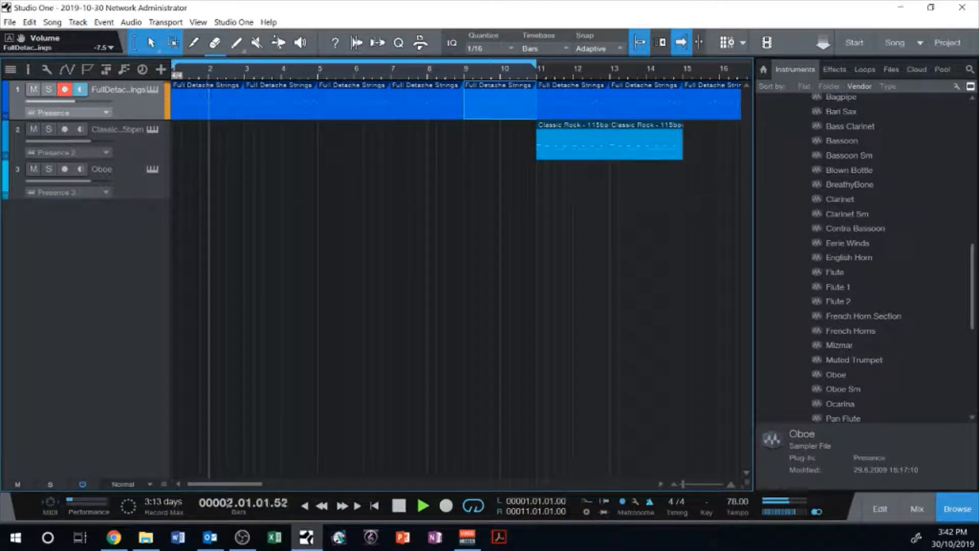
key("space")
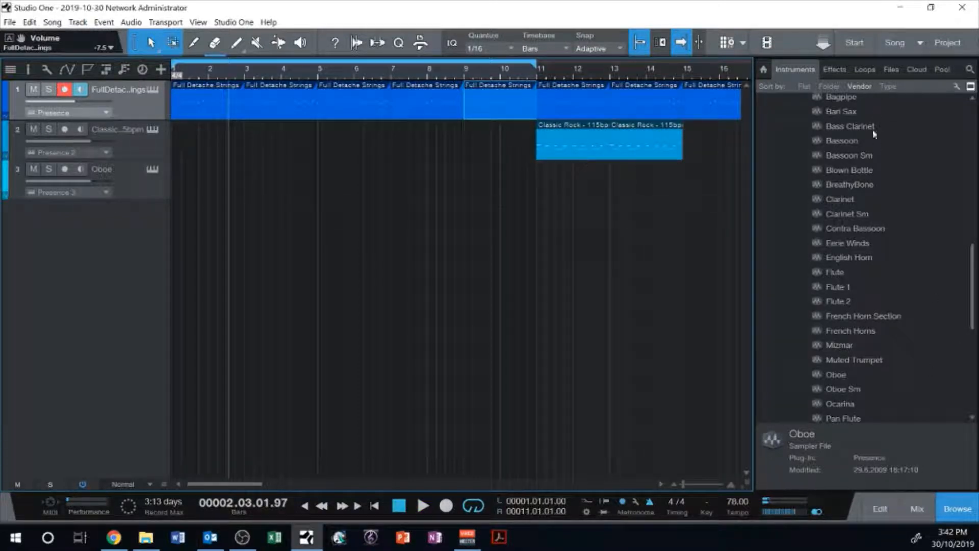
Step: Play the arrangement from bar 11, where the Classic Rock part joins the strings
left_click(864, 70)
left_click(793, 70)
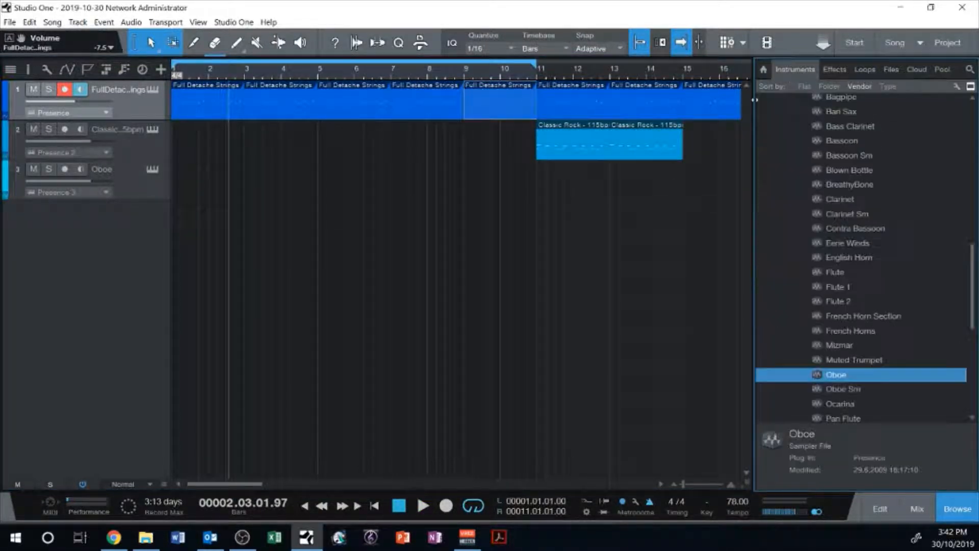
left_click(539, 78)
key("space")
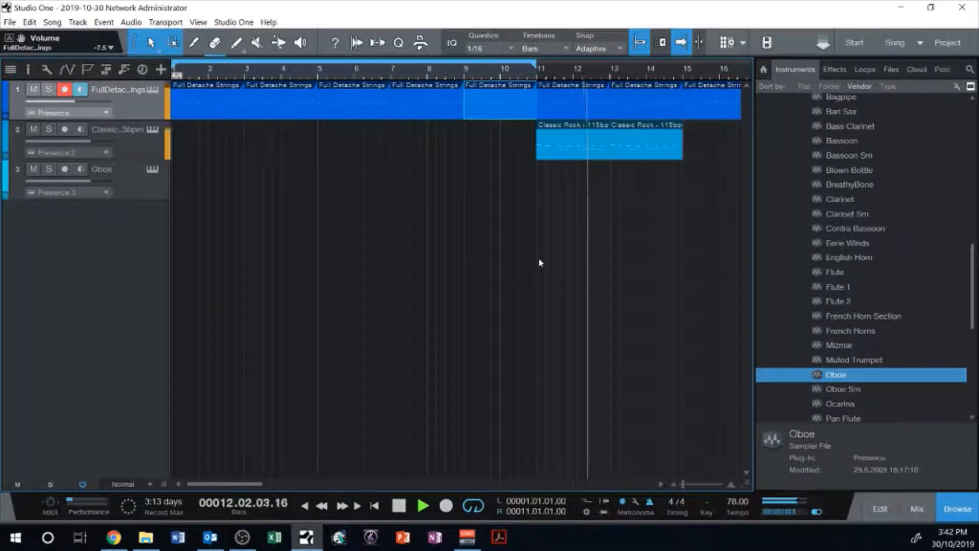
key("space")
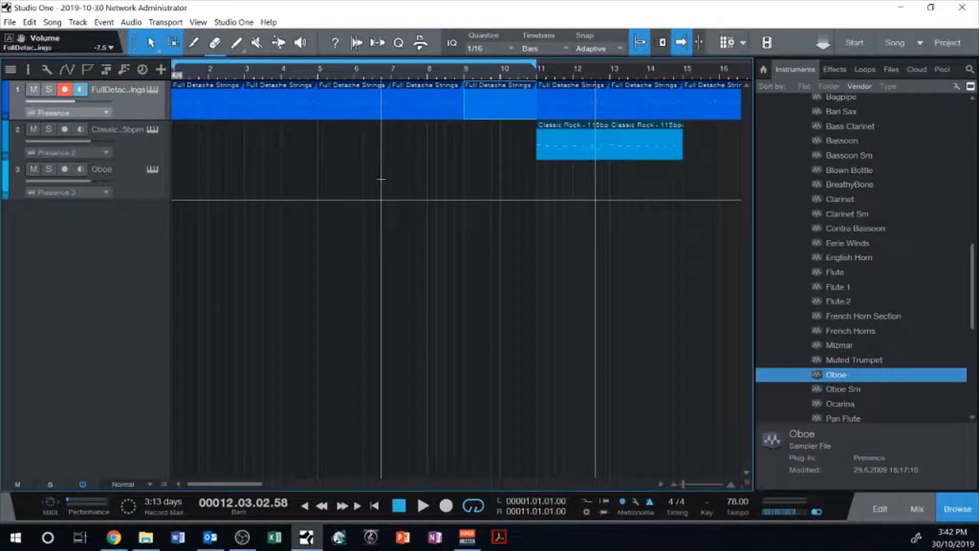
Step: Turn off looping, arm the Oboe track for recording and return the playhead to the song start
right_click(514, 58)
key("Escape")
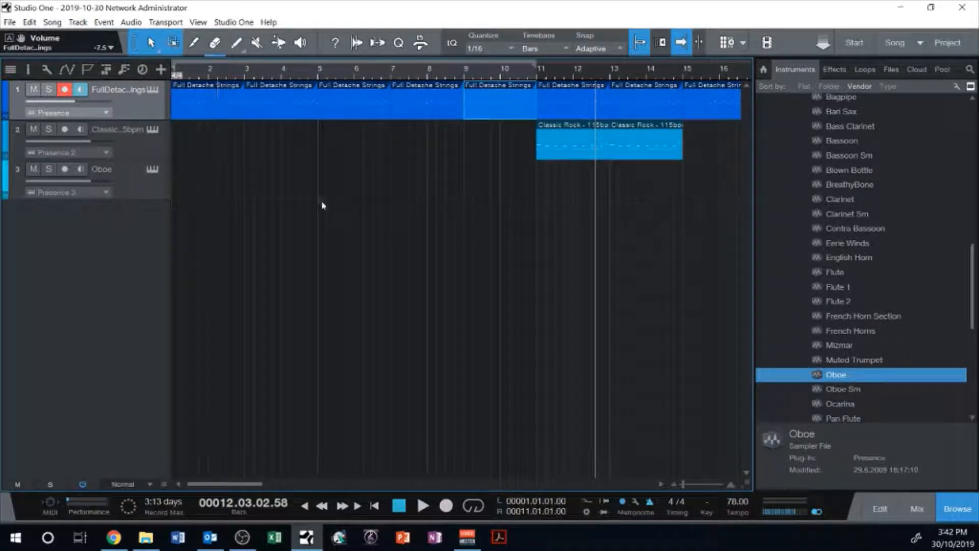
left_click(128, 190)
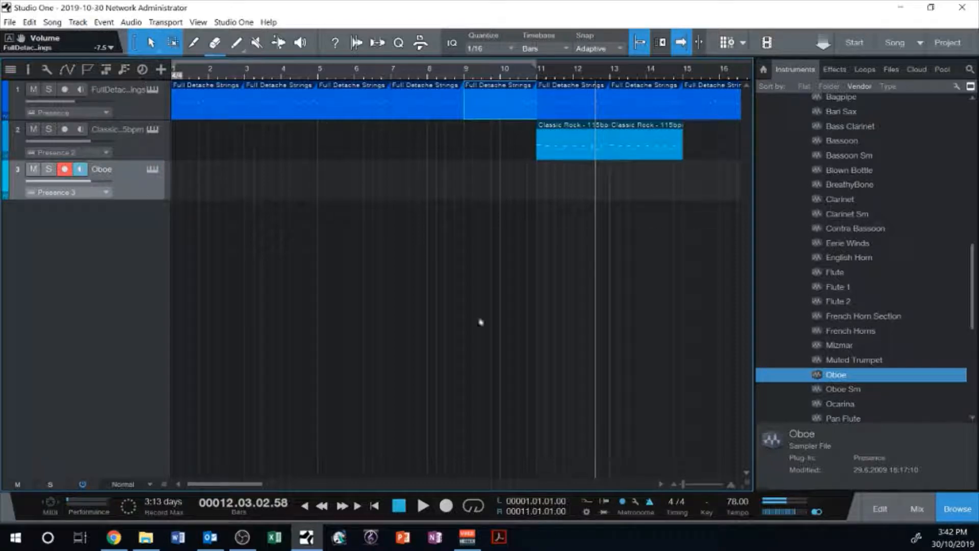
left_click(377, 507)
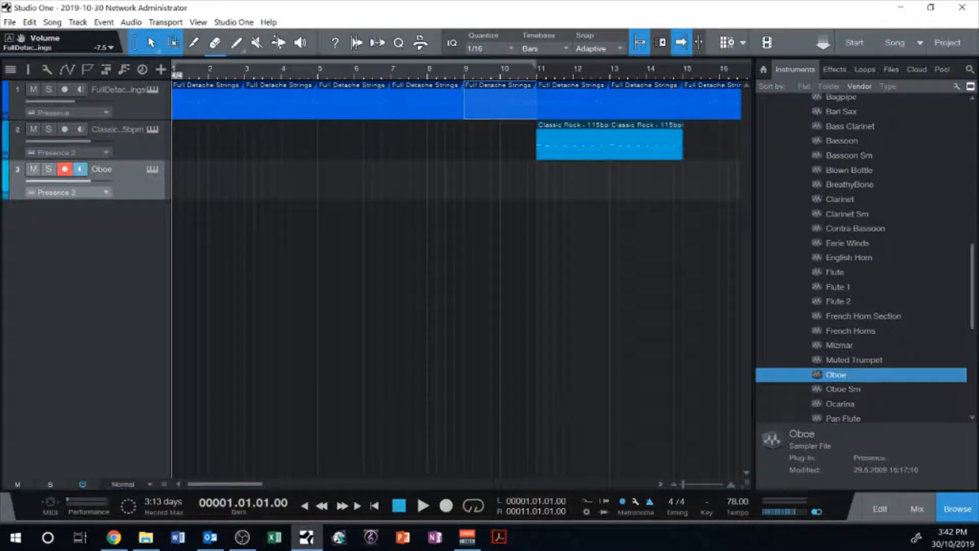
Step: Check that the metronome uses a 2-bar precount and record the oboe melody from bar 1 over the strings
left_click_drag(530, 545, 471, 158)
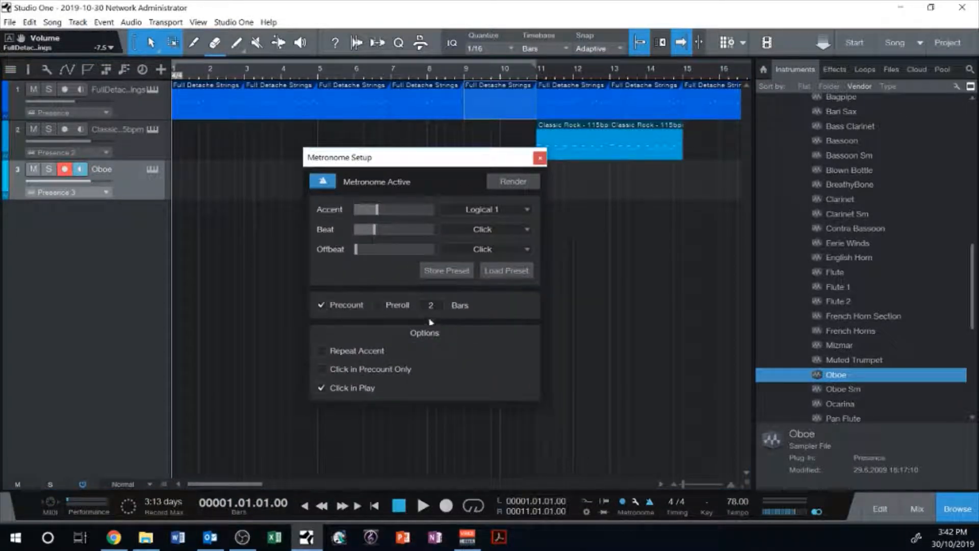
left_click(537, 159)
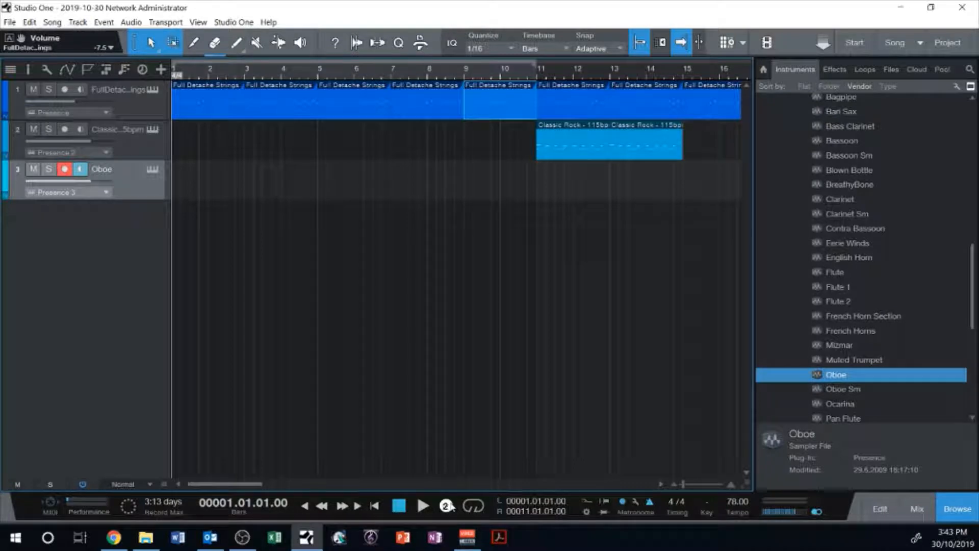
left_click(448, 506)
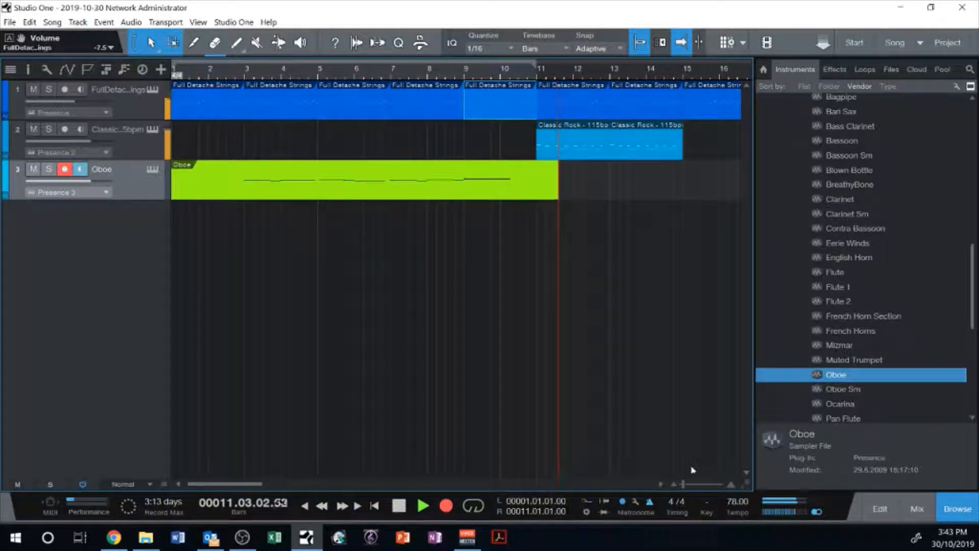
left_click(663, 484)
key("space")
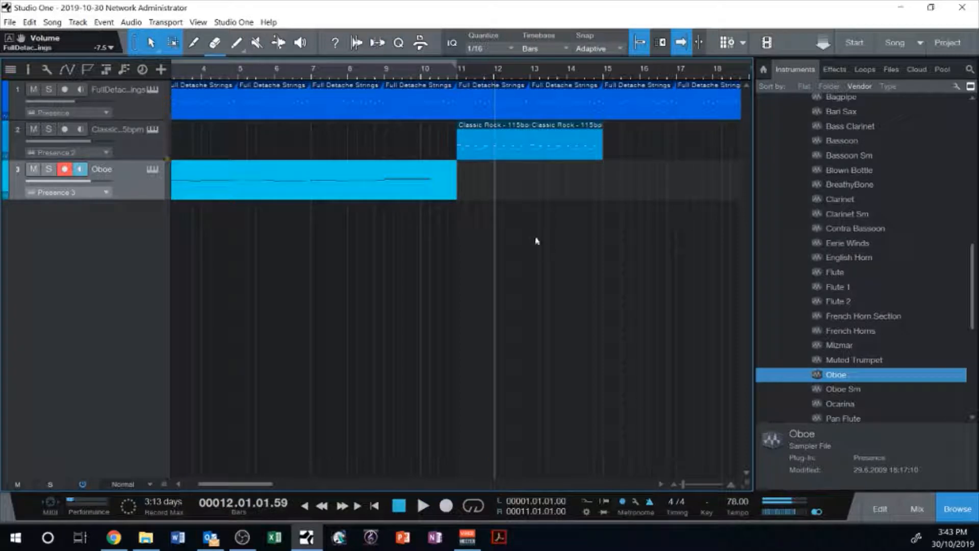
Step: Duplicate the Classic Rock event on track 2 twice so the part extends to bar 19
left_click(584, 152)
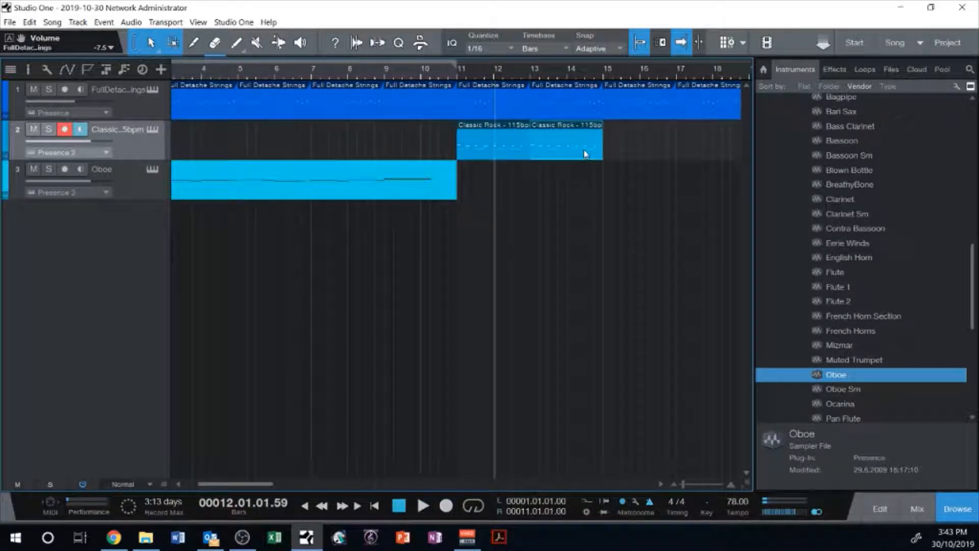
key("d")
Step: Record the continuation of the melody on the Oboe track from about bar 8 to bar 19
left_click(365, 74)
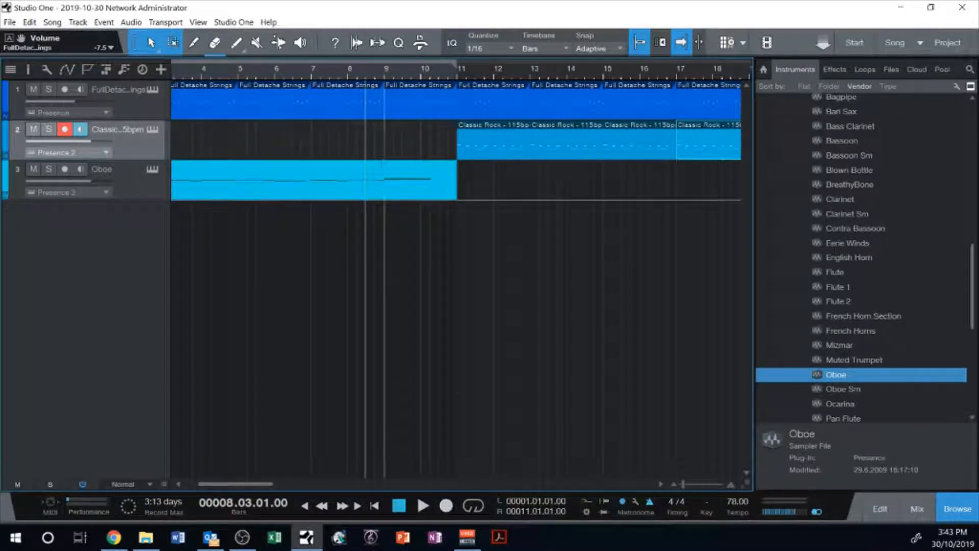
left_click(447, 505)
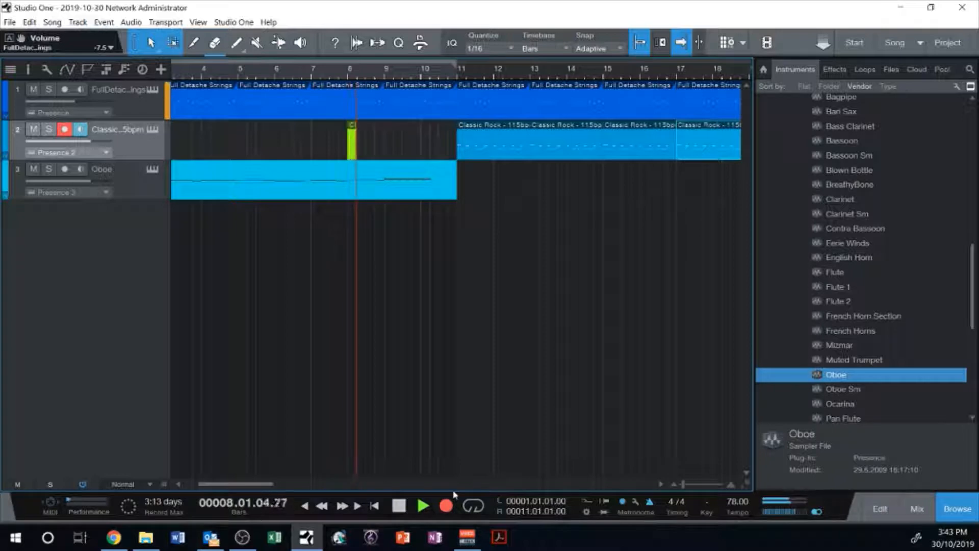
left_click(154, 199)
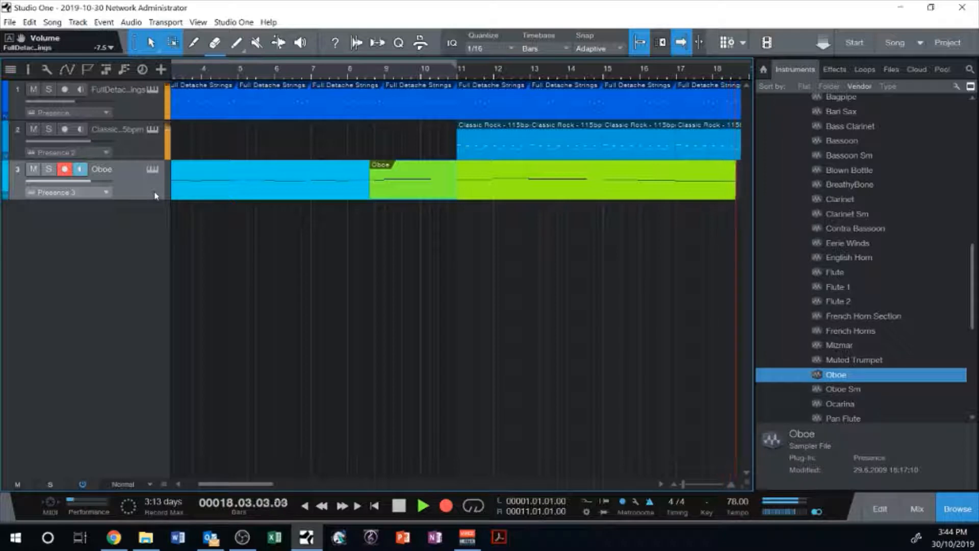
key("space")
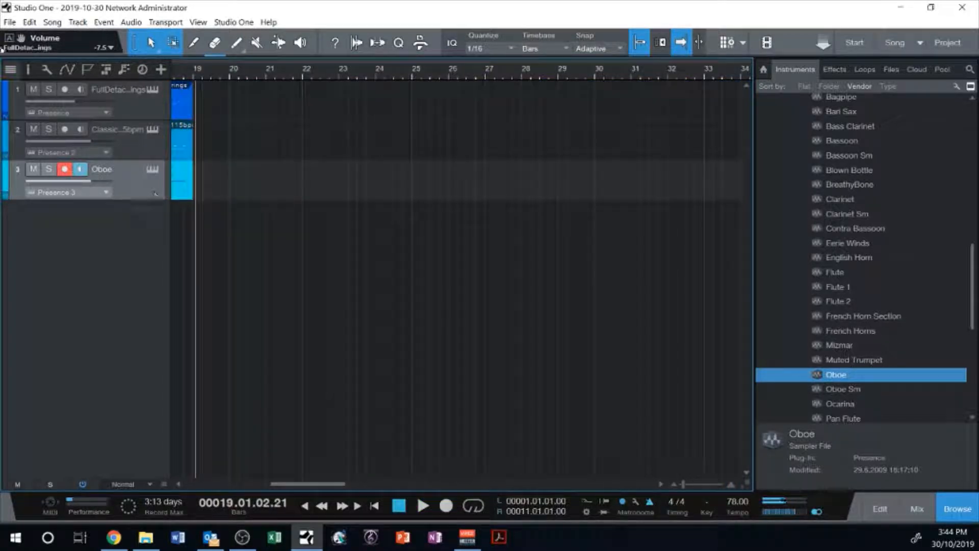
left_click_drag(337, 483, 195, 477)
left_click(146, 114)
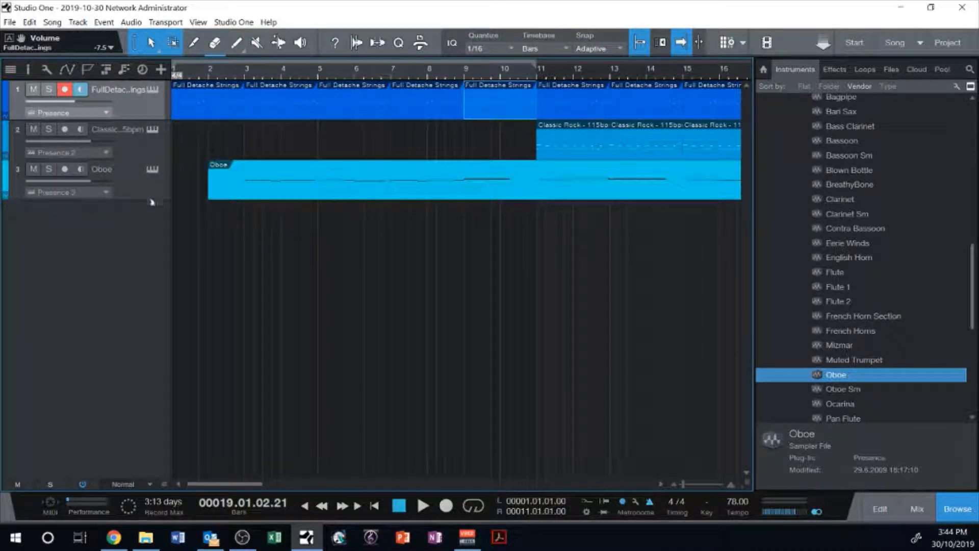
left_click(151, 188)
left_click(149, 111)
left_click(153, 198)
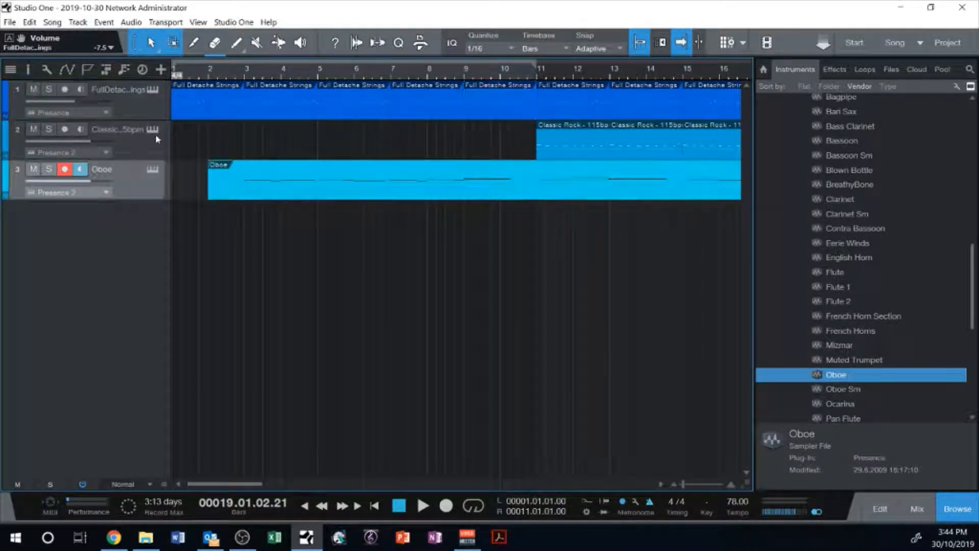
left_click(154, 151)
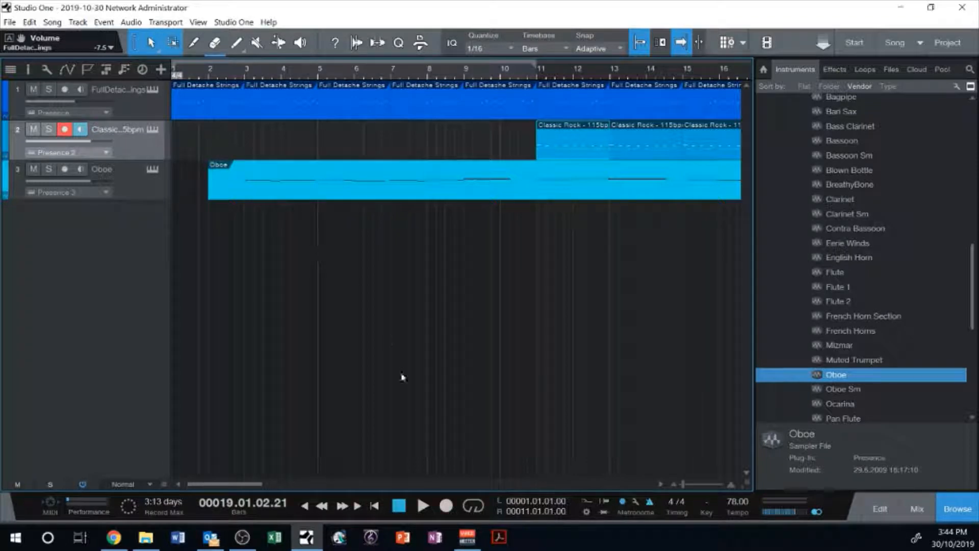
Step: Duplicate the Oboe track completely, including its instrument and recorded melody
left_click(218, 191)
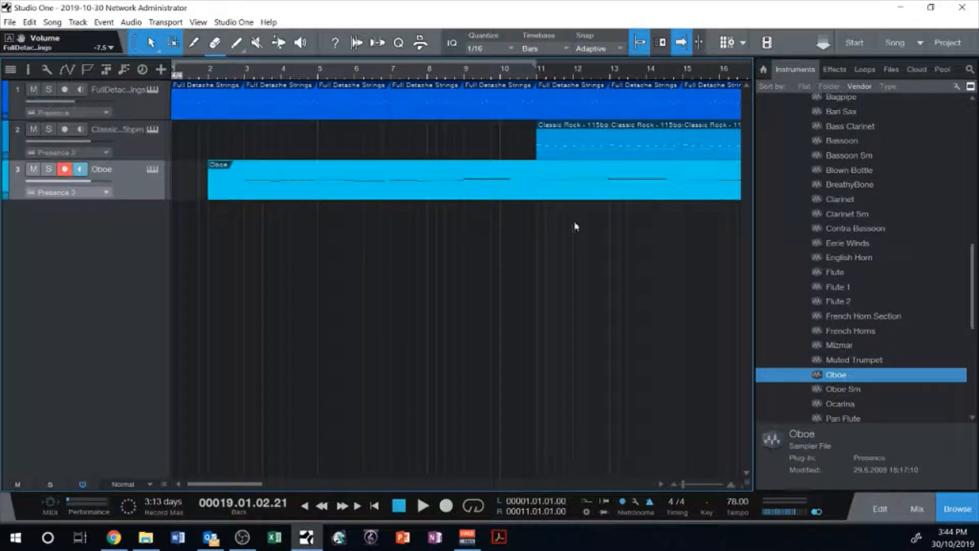
left_click(674, 483)
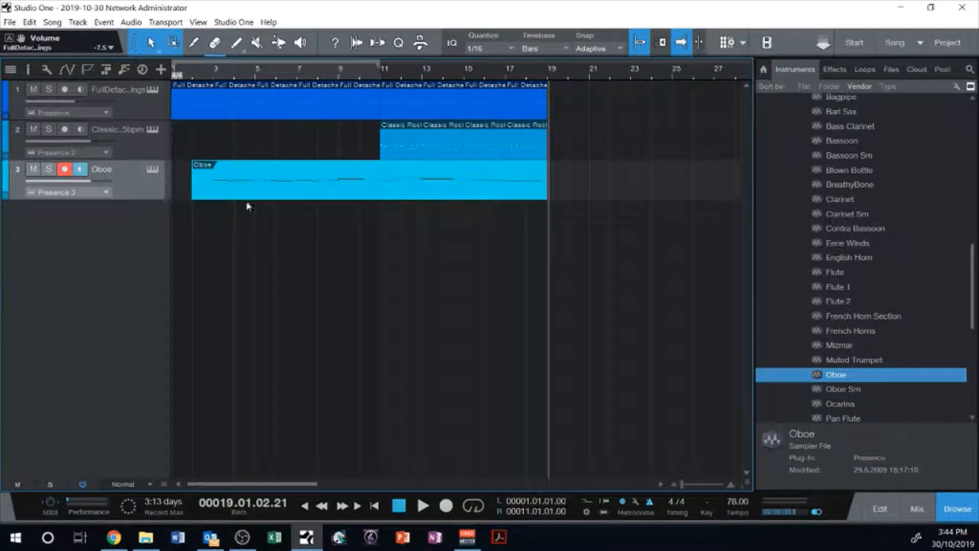
right_click(152, 185)
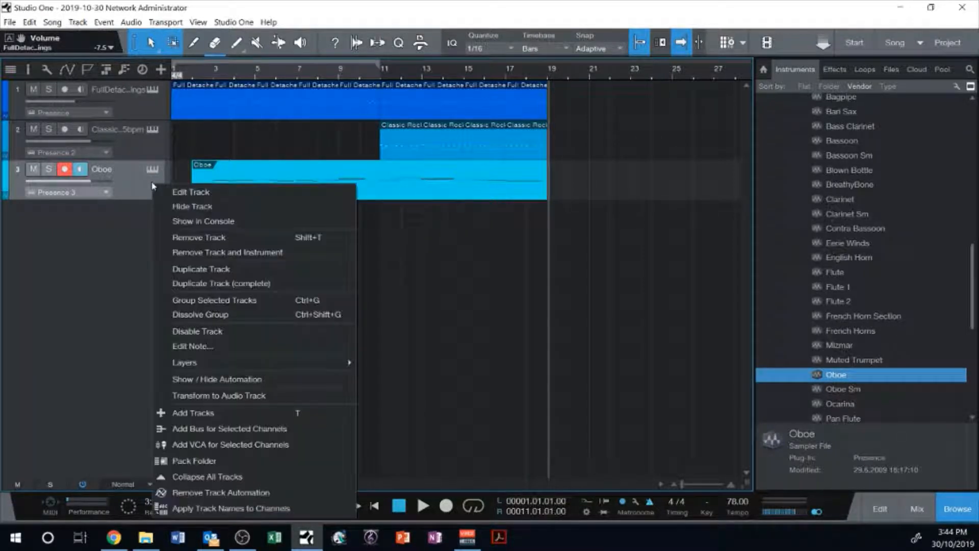
left_click(252, 287)
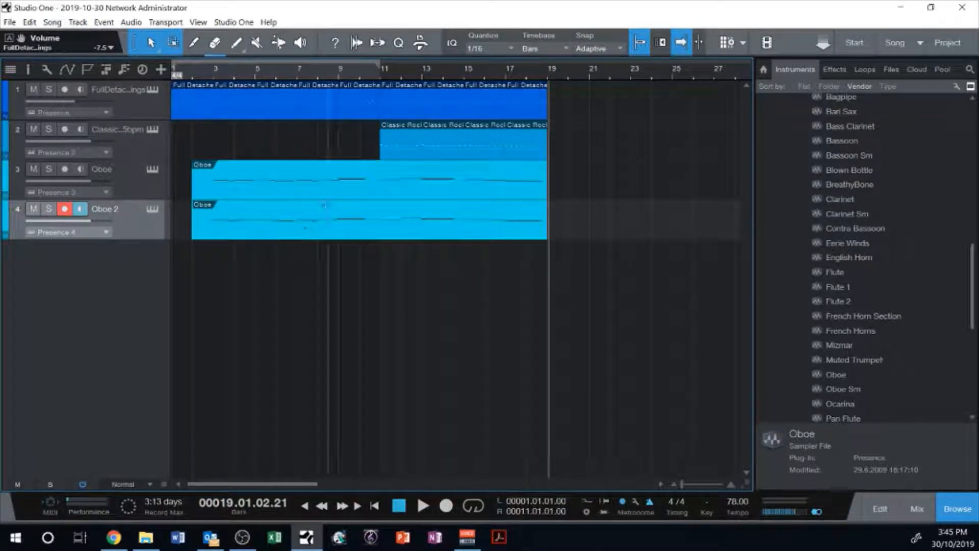
Step: Load the Bassoon preset from Winds & Brass onto the Oboe 2 track and close the instrument window
scroll(913, 322, "down", 5)
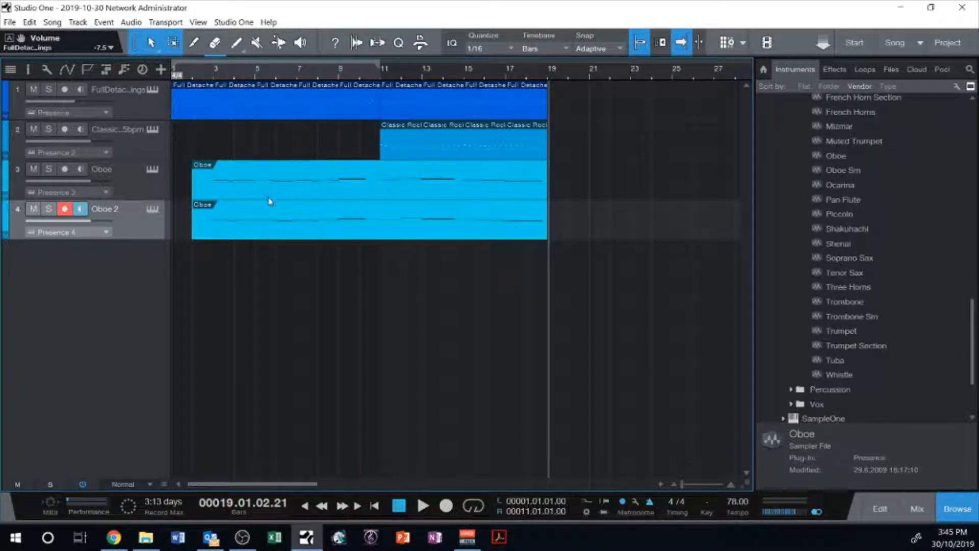
left_click_drag(972, 363, 973, 321)
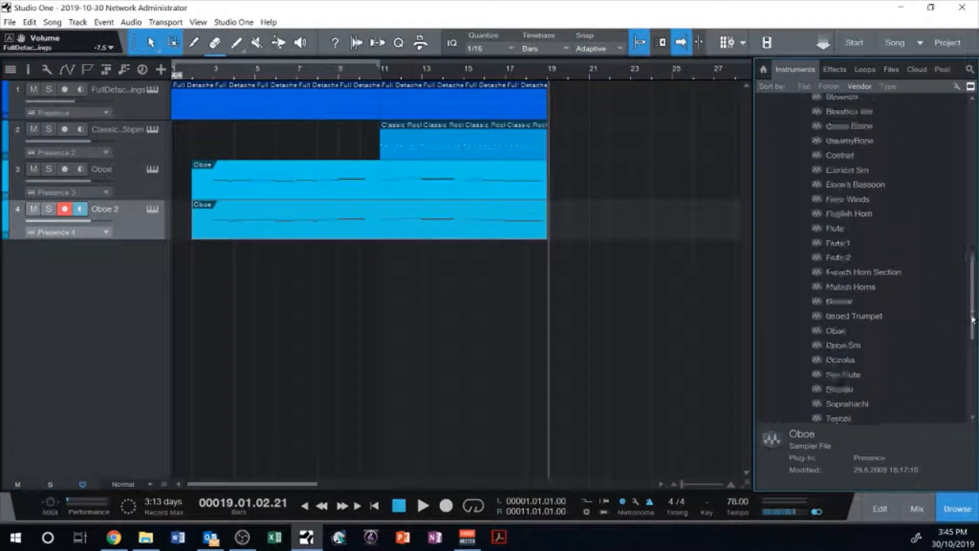
left_click(860, 184)
scroll(882, 228, "up", 2)
left_click(900, 186)
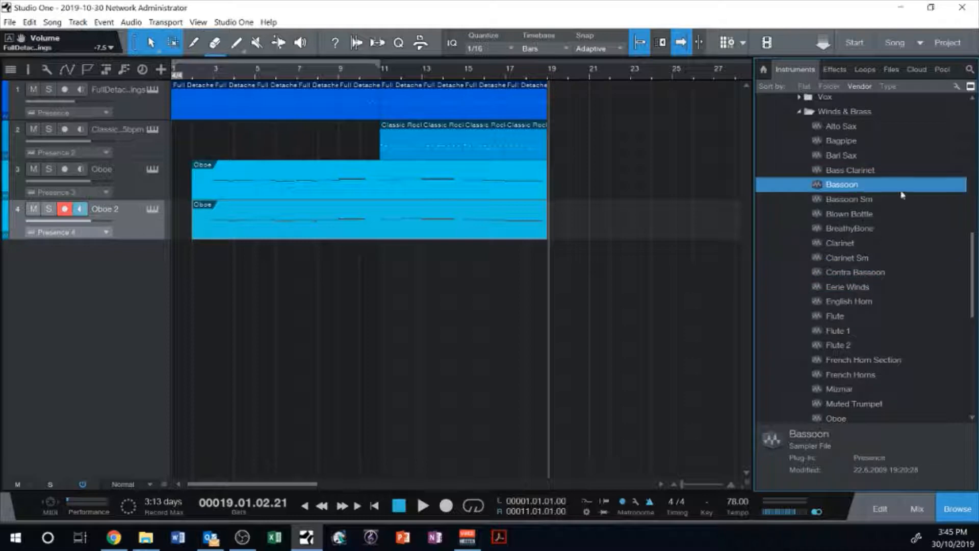
left_click_drag(903, 191, 214, 222)
left_click(491, 270)
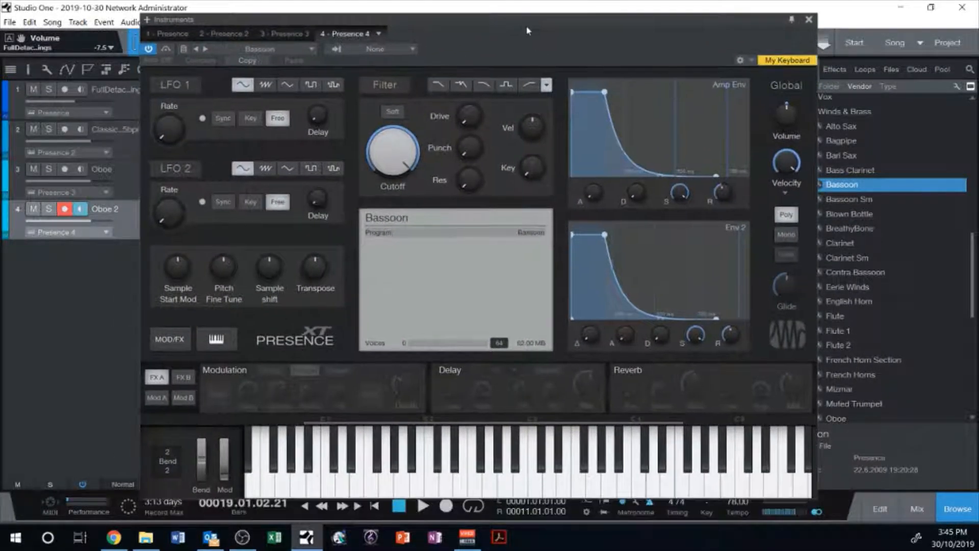
left_click(809, 21)
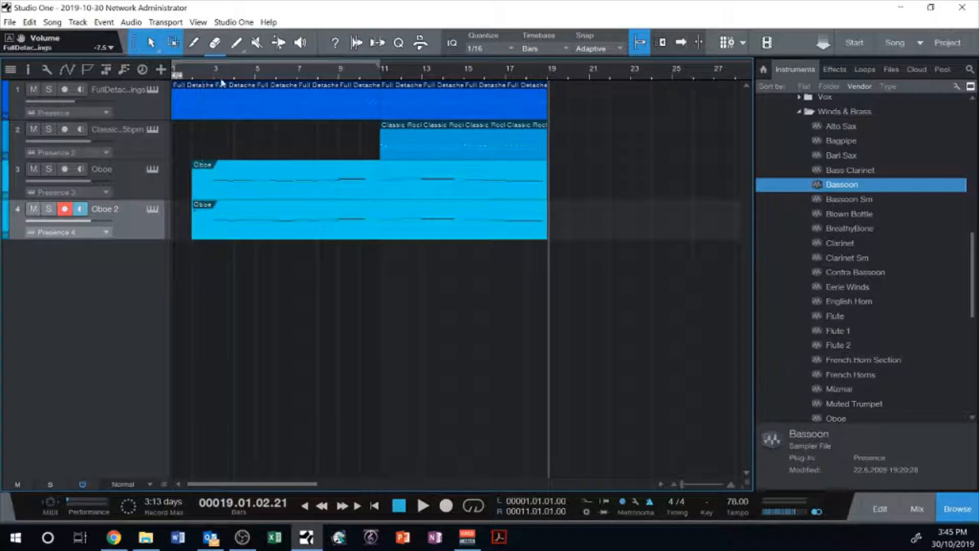
Step: Solo the Oboe 2 track, play from bar 3, and add the Oboe track to the solo to compare both parts
left_click(50, 210)
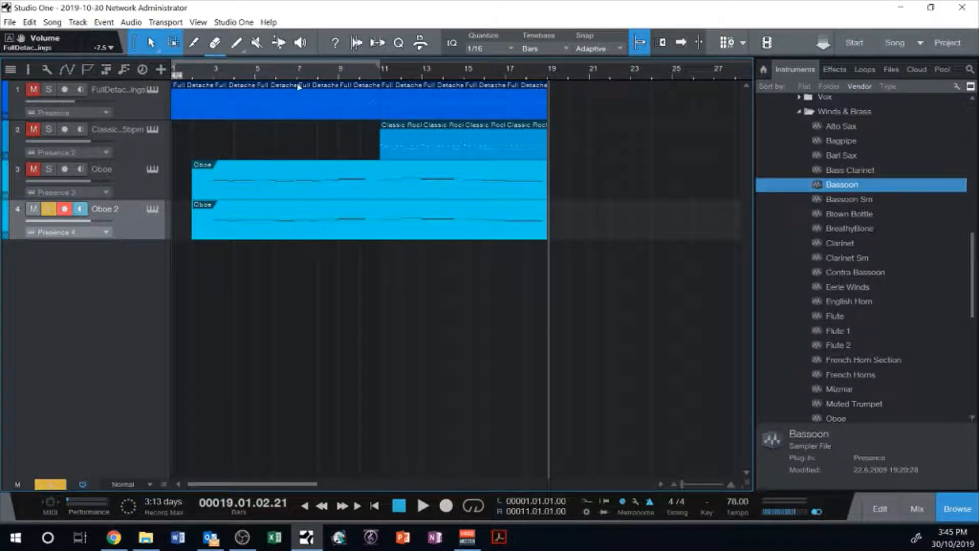
left_click(217, 77)
key("space")
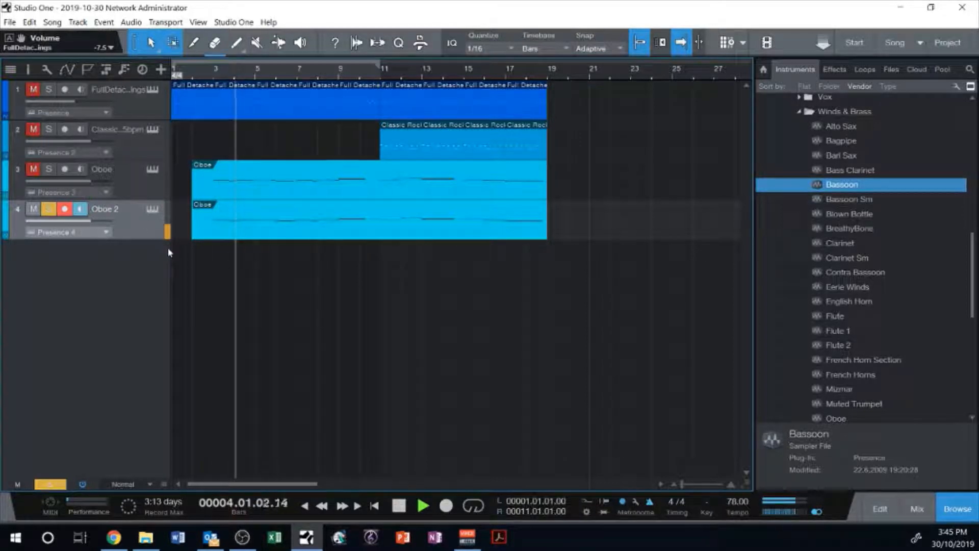
left_click(48, 169)
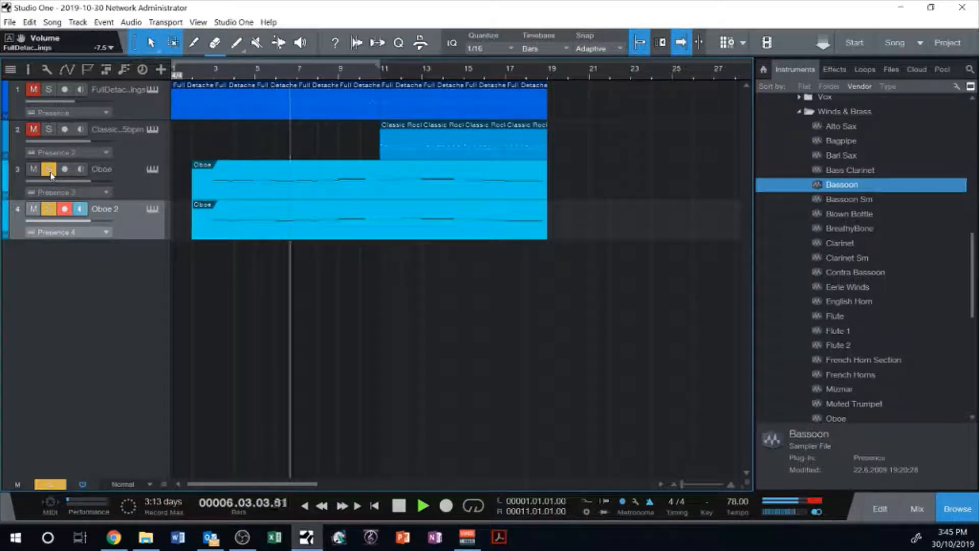
key("space")
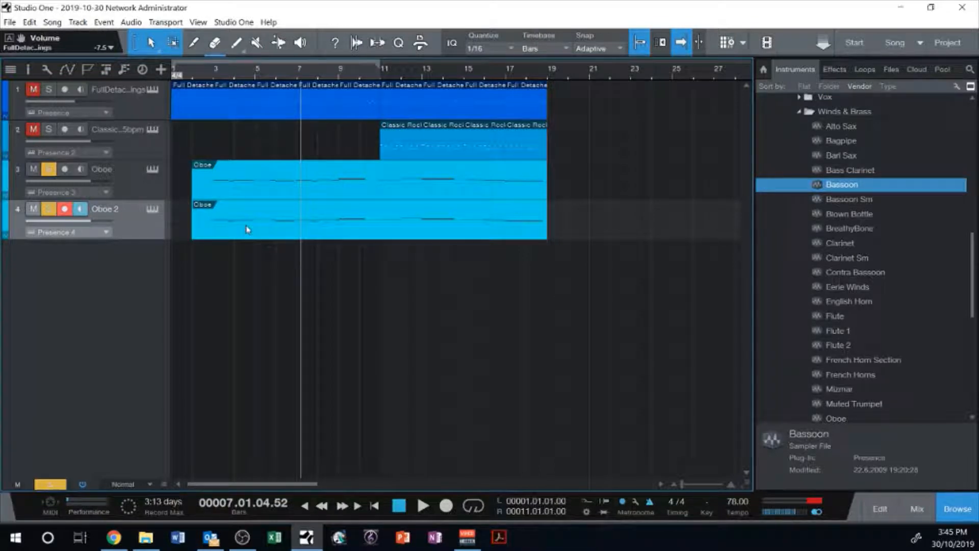
Step: Examine the pitches of the Oboe melody's opening notes and the keys an octave below them in the note editor
right_click(274, 229)
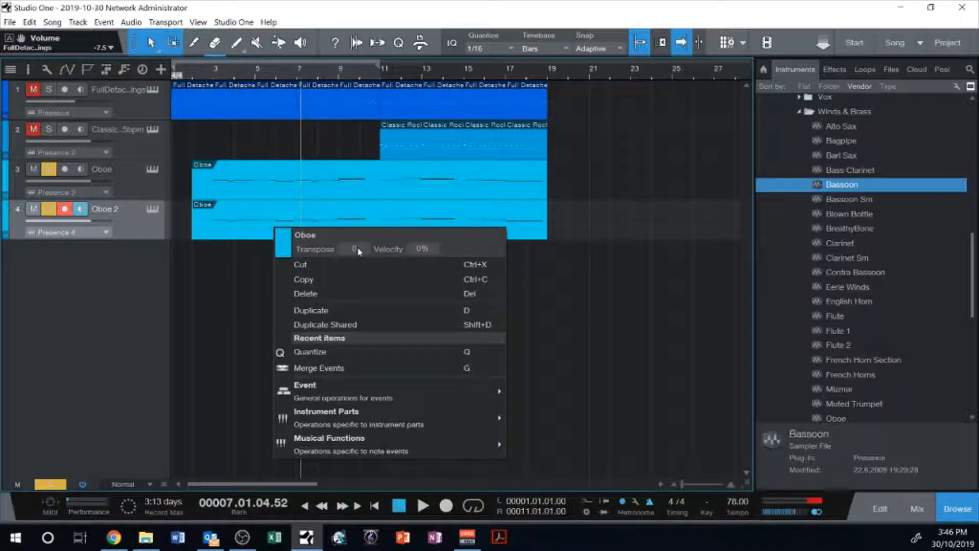
left_click(236, 189)
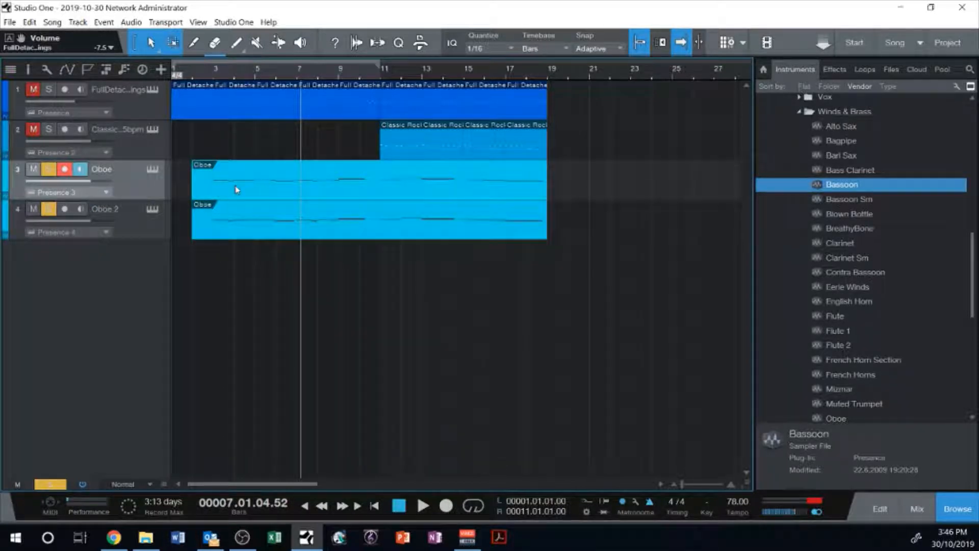
double_click(224, 191)
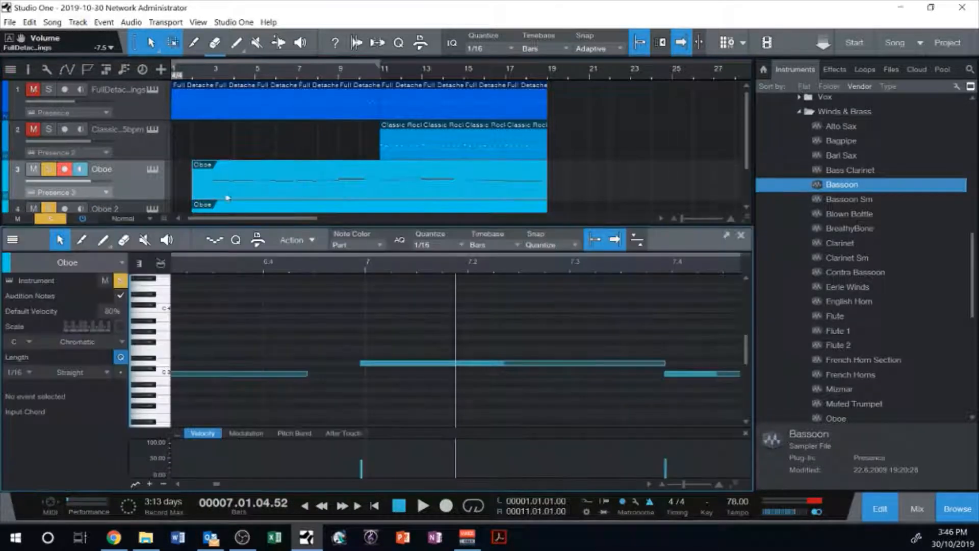
left_click(178, 374)
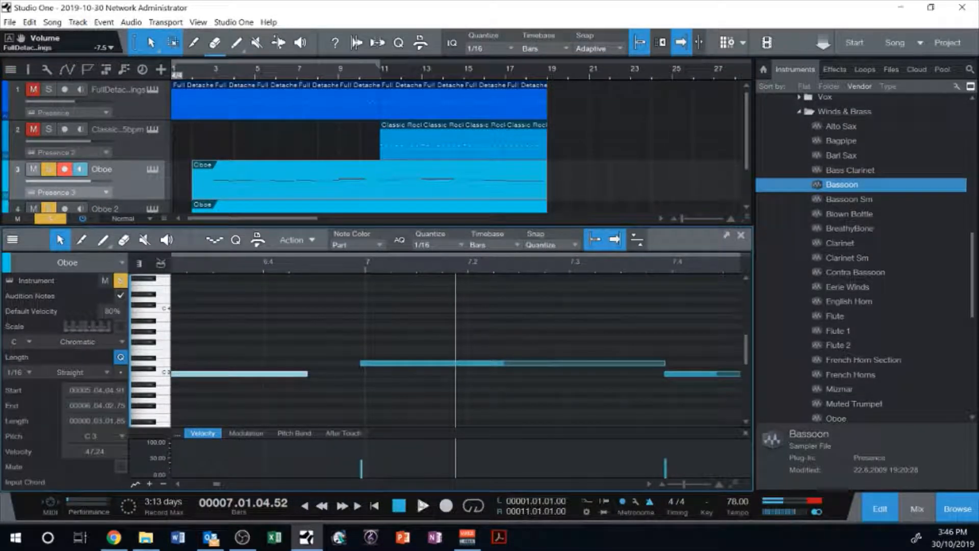
left_click_drag(214, 484, 190, 483)
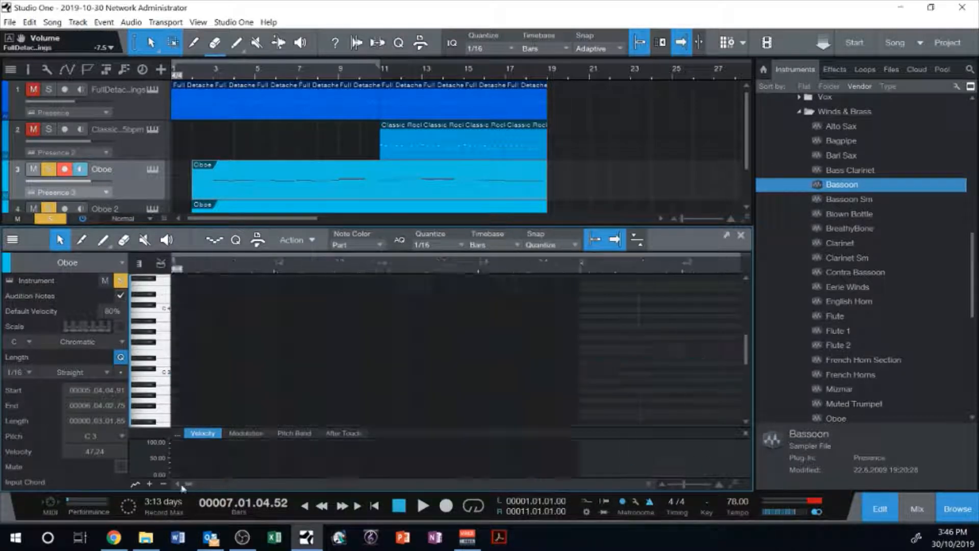
left_click(741, 235)
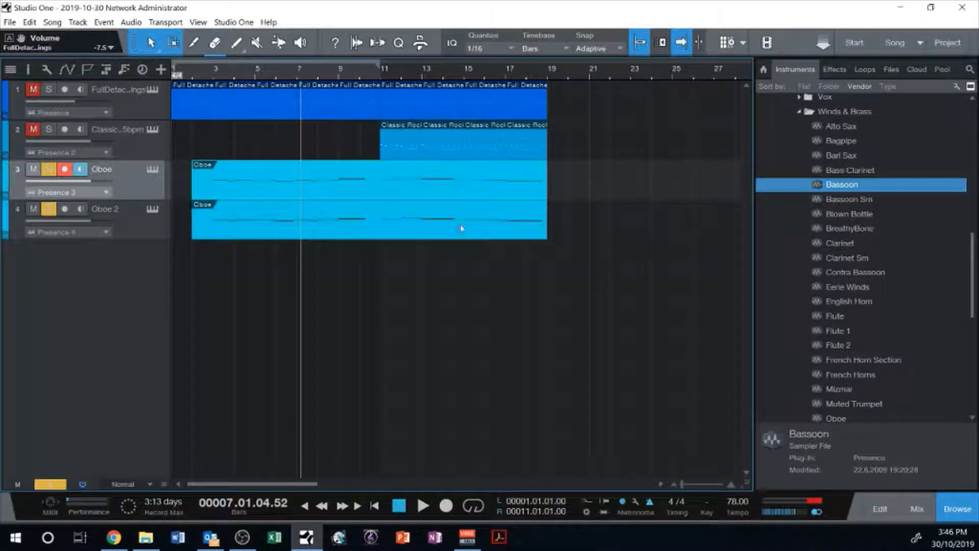
double_click(203, 194)
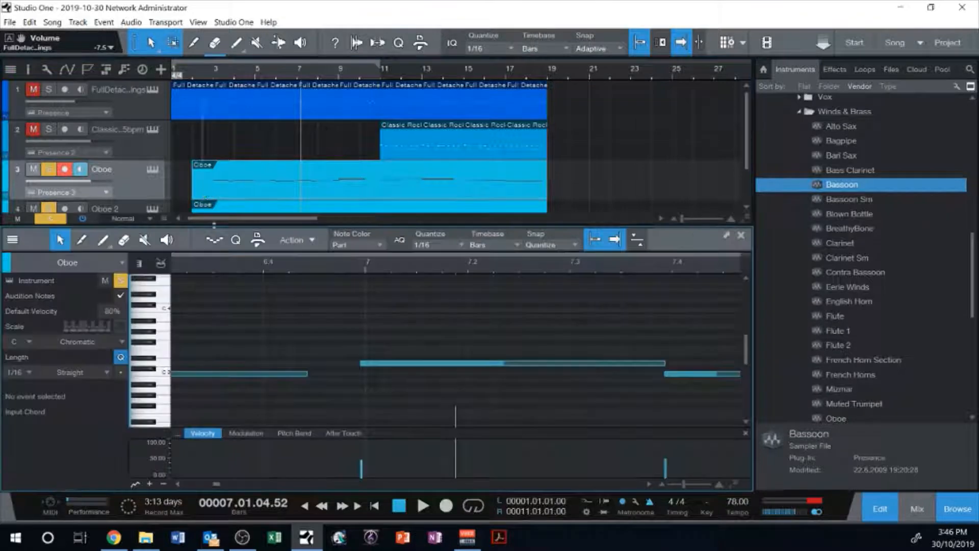
left_click_drag(216, 483, 199, 491)
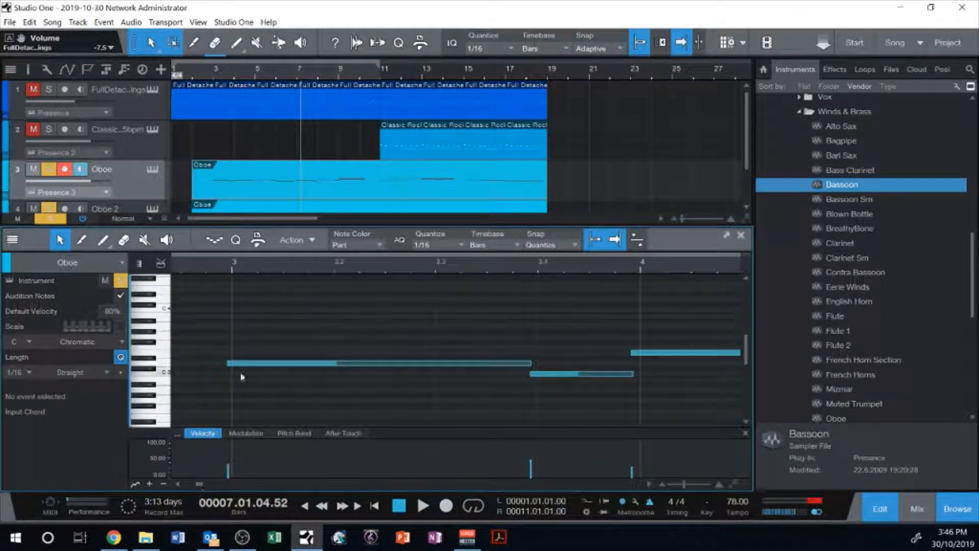
left_click(257, 364)
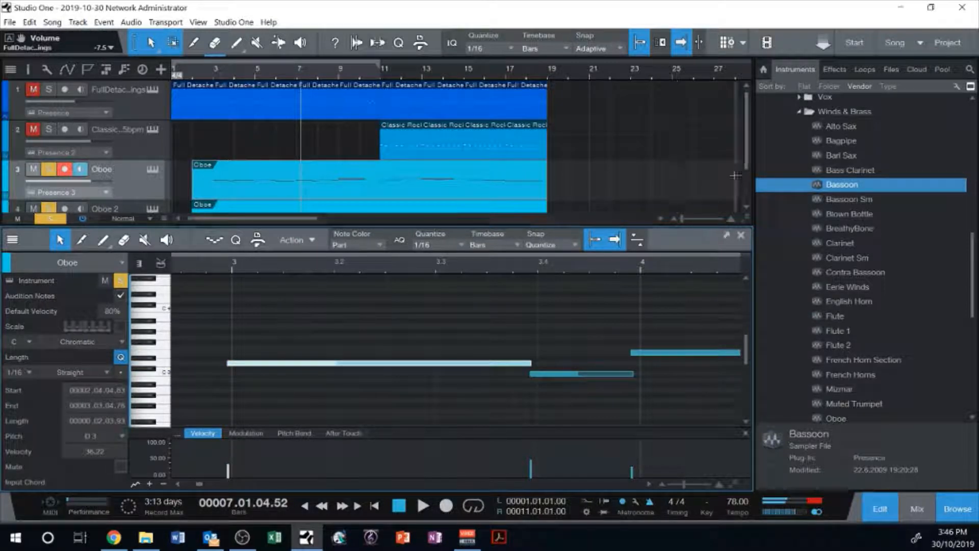
left_click_drag(747, 161, 746, 172)
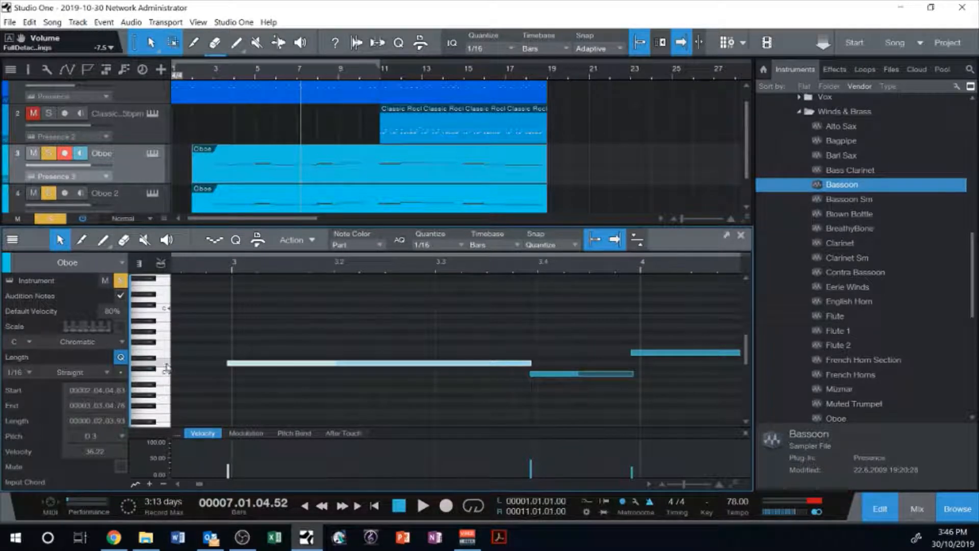
scroll(167, 366, "down", 2)
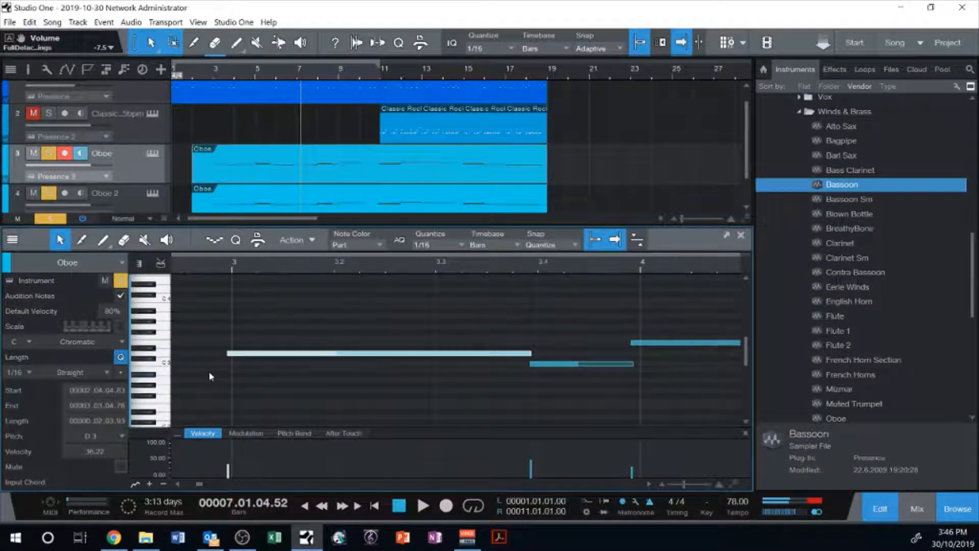
left_click(164, 412)
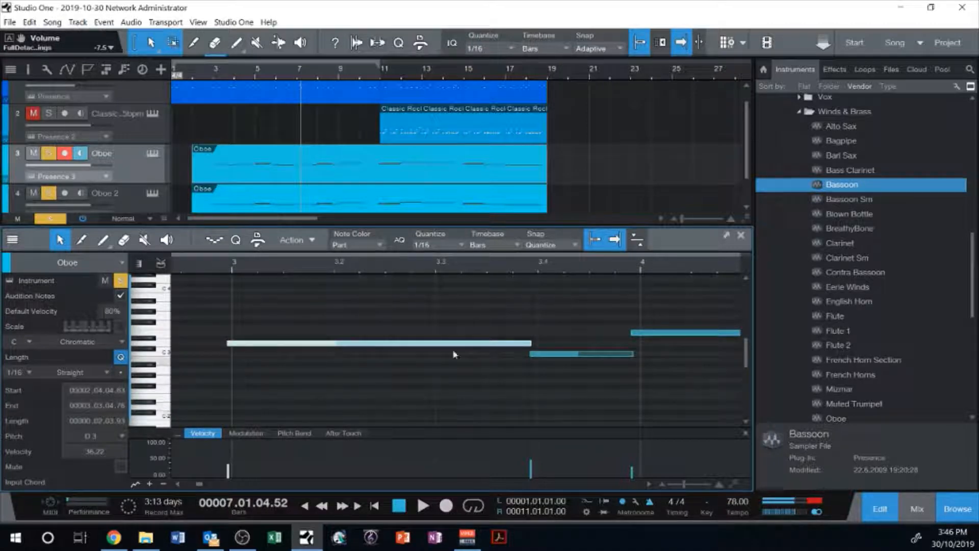
left_click(741, 236)
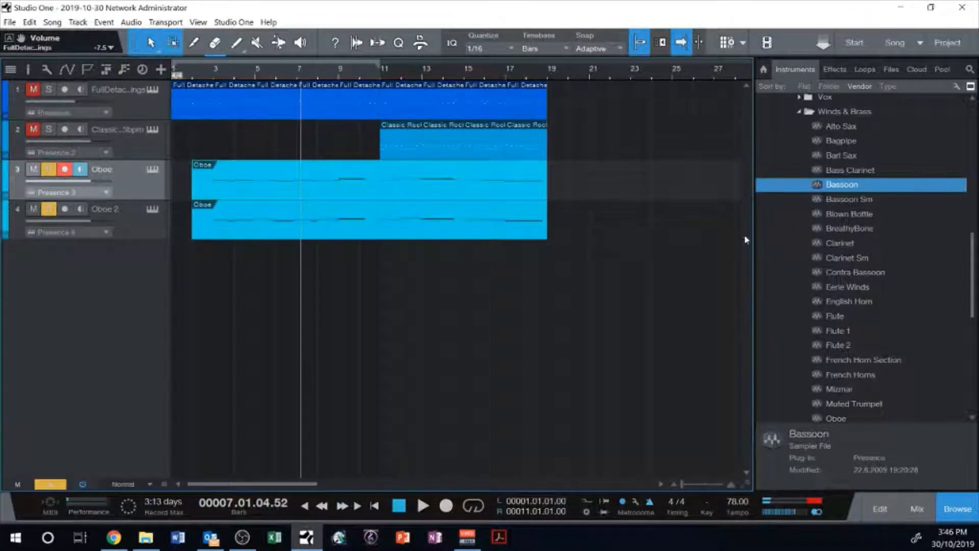
Step: Transpose the melody part on the Oboe 2 track by -12 semitones
left_click(220, 233)
right_click(248, 233)
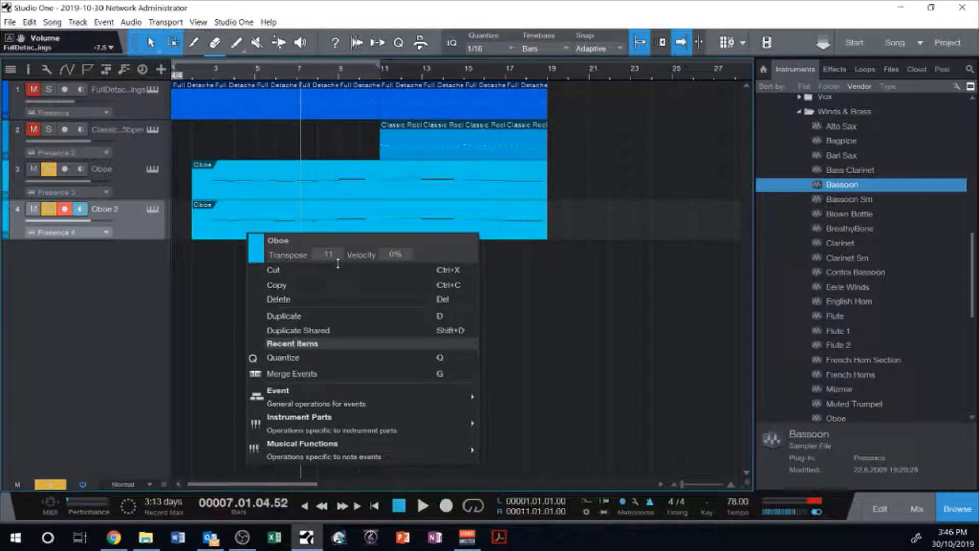
key("Escape")
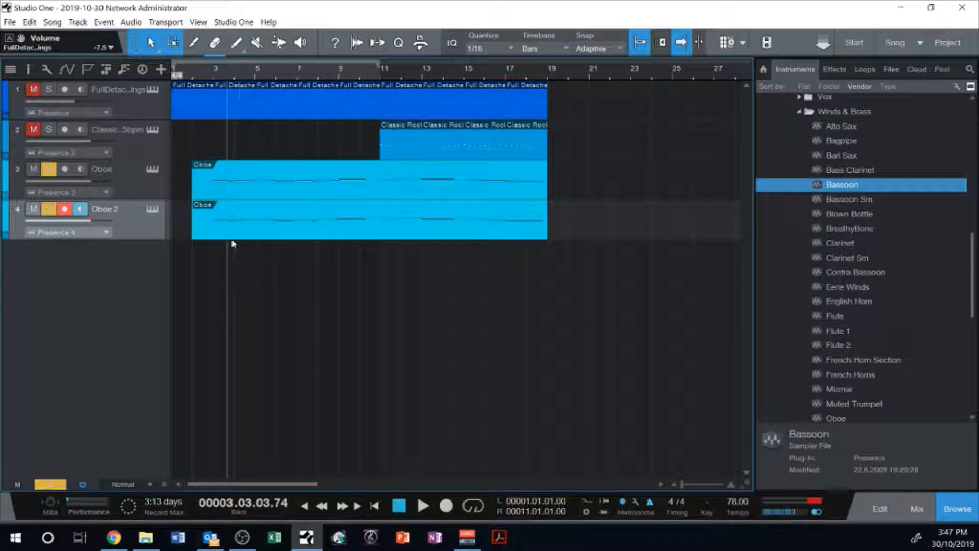
right_click(248, 223)
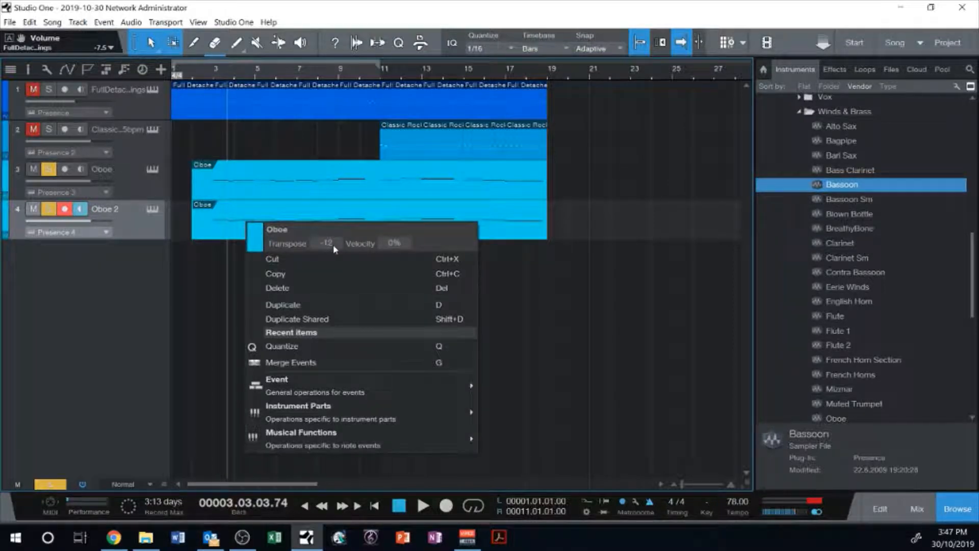
key("Escape")
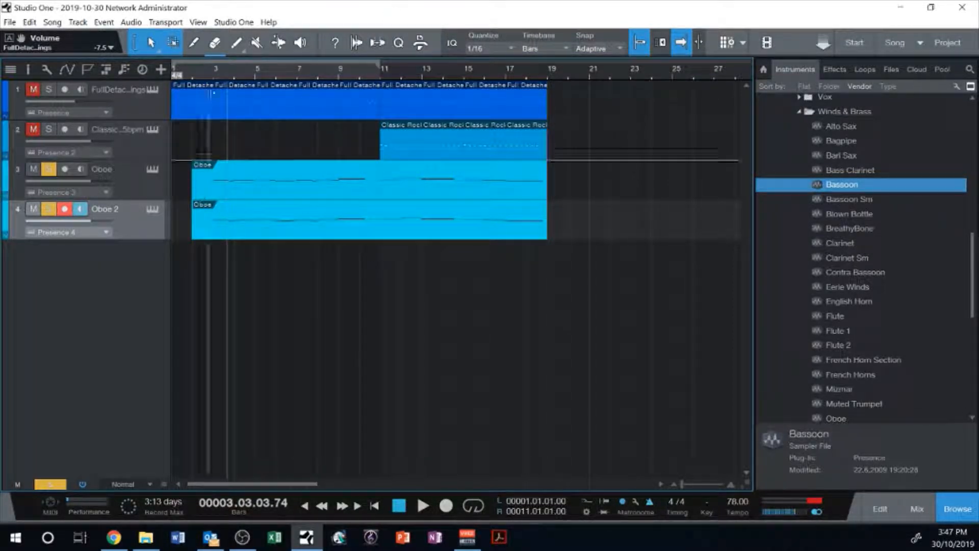
Step: Play the soloed parts from just before bar 3, lower the Oboe 2 volume to -7.4 dB, and stop playback
left_click(209, 76)
key("space")
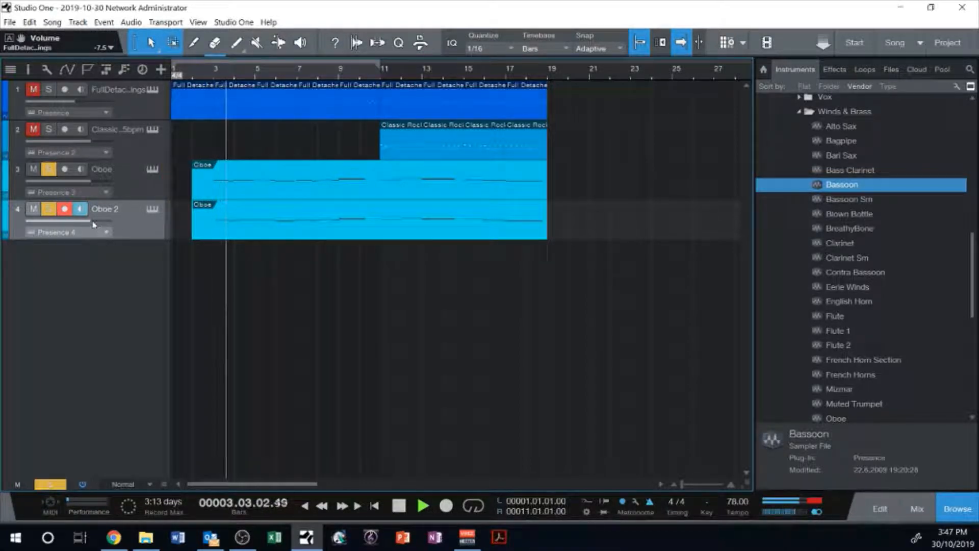
left_click_drag(91, 224, 75, 225)
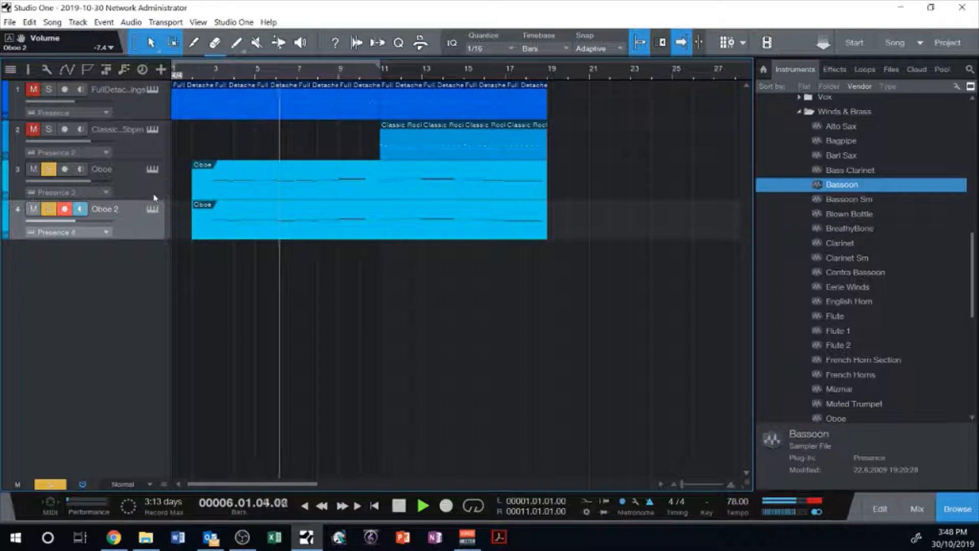
key("space")
Step: Open the mixer, insert the PreSonus Mixverb effect on the Presence 3 channel, and set its Mix to 28%
left_click(917, 508)
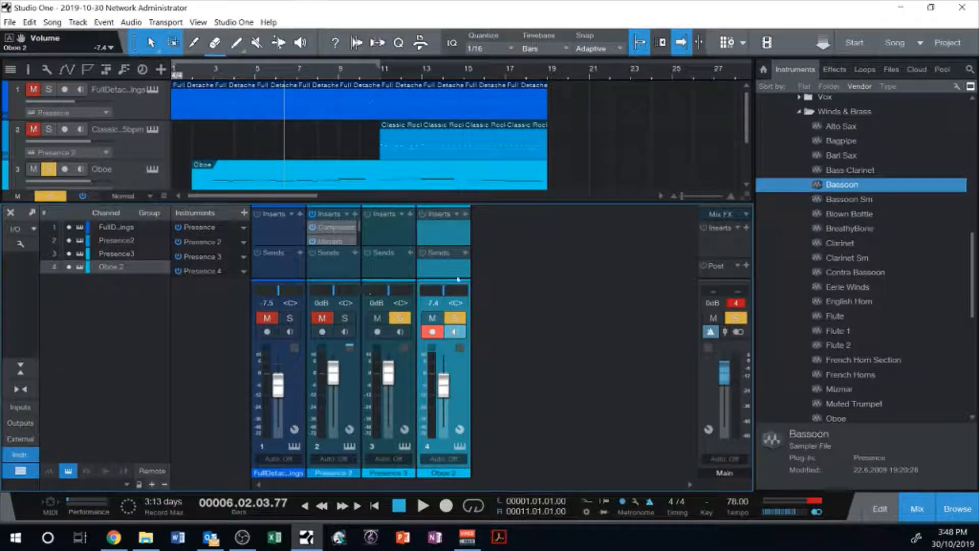
left_click(410, 214)
left_click(411, 215)
left_click(405, 216)
left_click(405, 216)
left_click(410, 215)
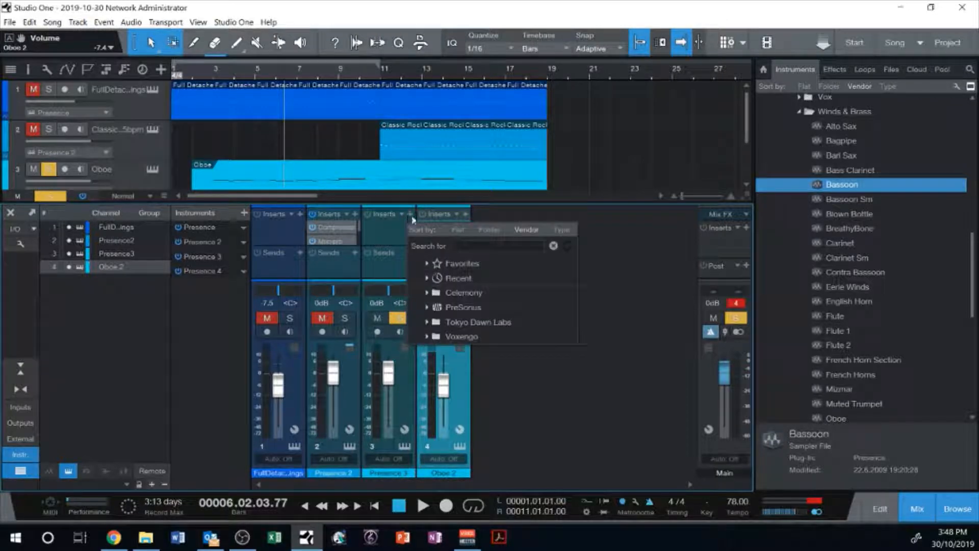
left_click(425, 308)
scroll(439, 334, "down", 3)
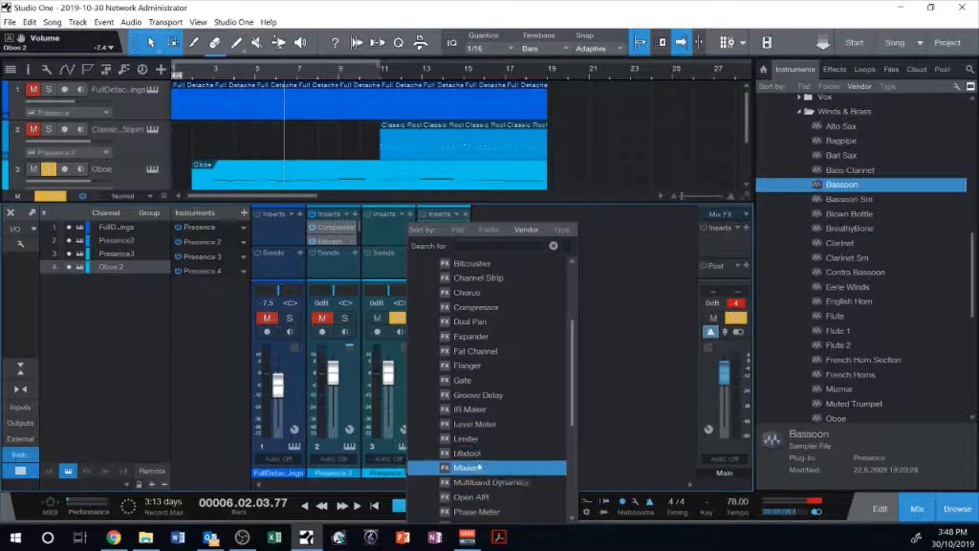
left_click(441, 468)
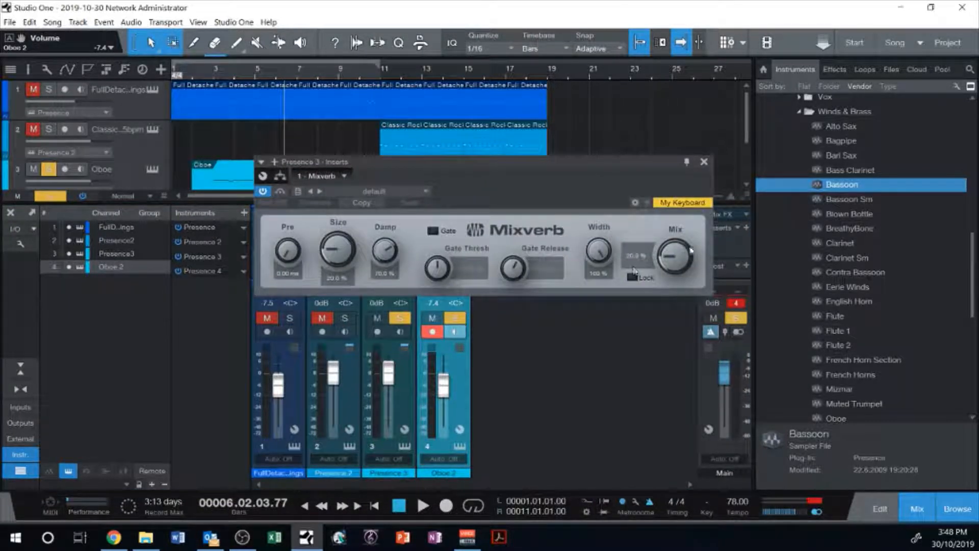
left_click_drag(692, 250, 692, 242)
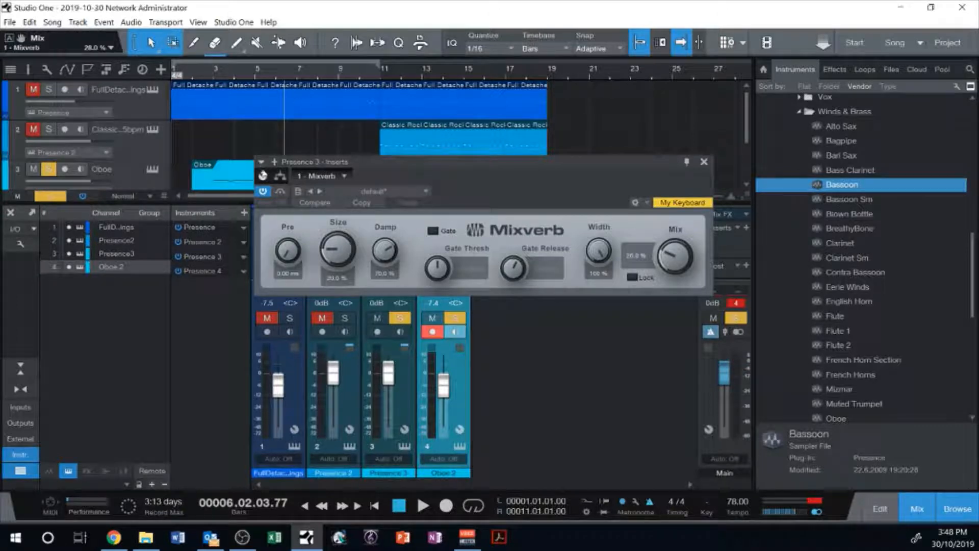
left_click_drag(326, 166, 271, 356)
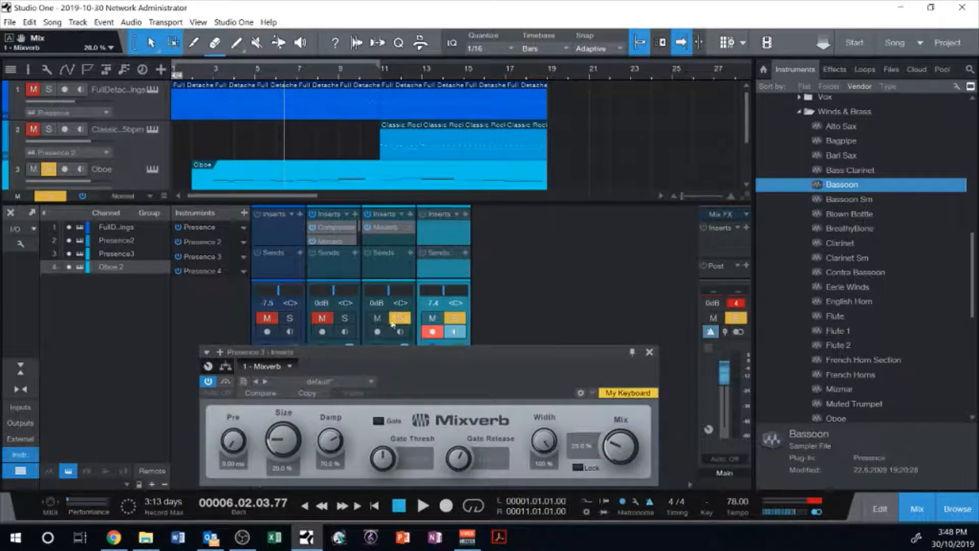
Step: Select the Oboe track, mute the Oboe 2 channel, and start playback to hear the oboe alone
left_click(163, 180)
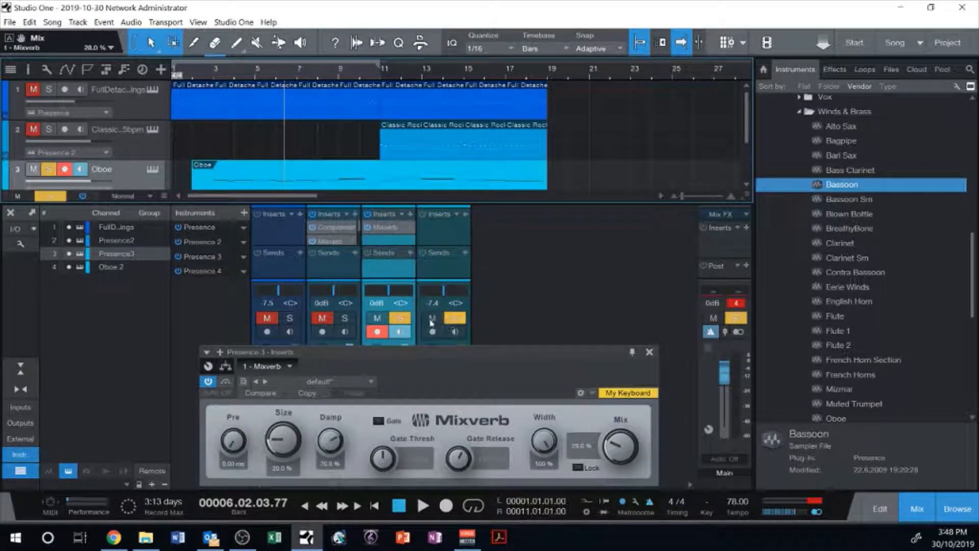
left_click(433, 318)
key("space")
Step: During playback, set the oboe's Mixverb to Size 48%, Damp 82.5% and Mix 82%, and close the effect window
left_click_drag(433, 353, 421, 219)
left_click_drag(631, 306, 610, 264)
left_click_drag(268, 302, 274, 287)
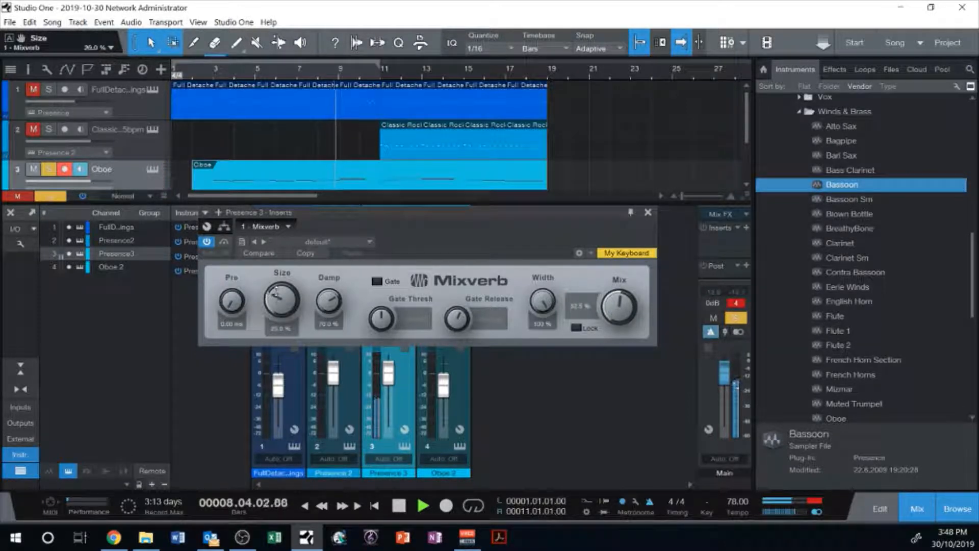
left_click_drag(619, 305, 624, 261)
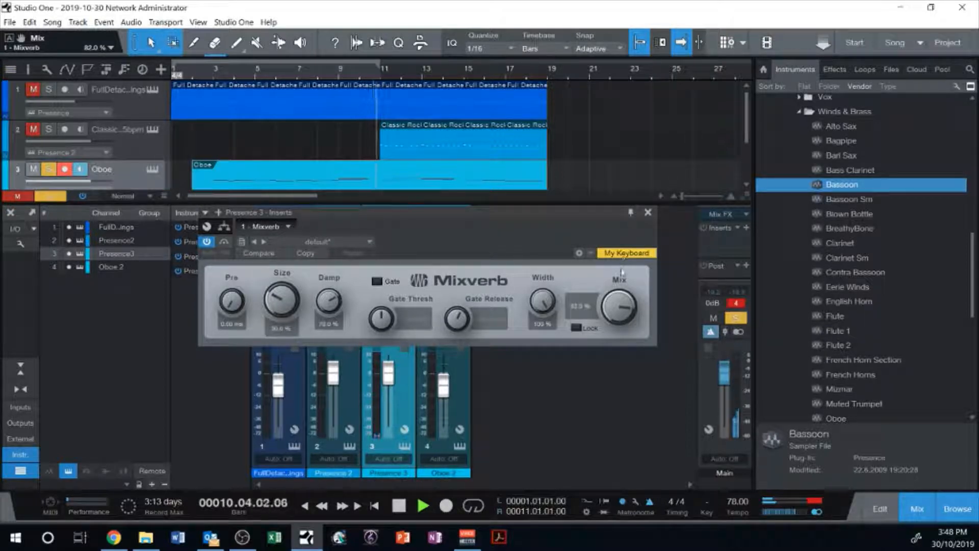
left_click_drag(282, 300, 330, 302)
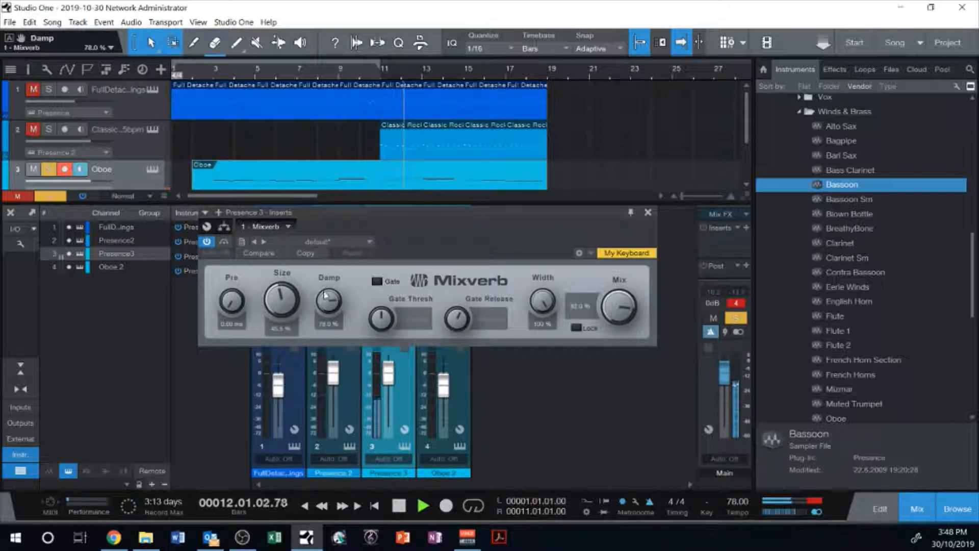
left_click(349, 77)
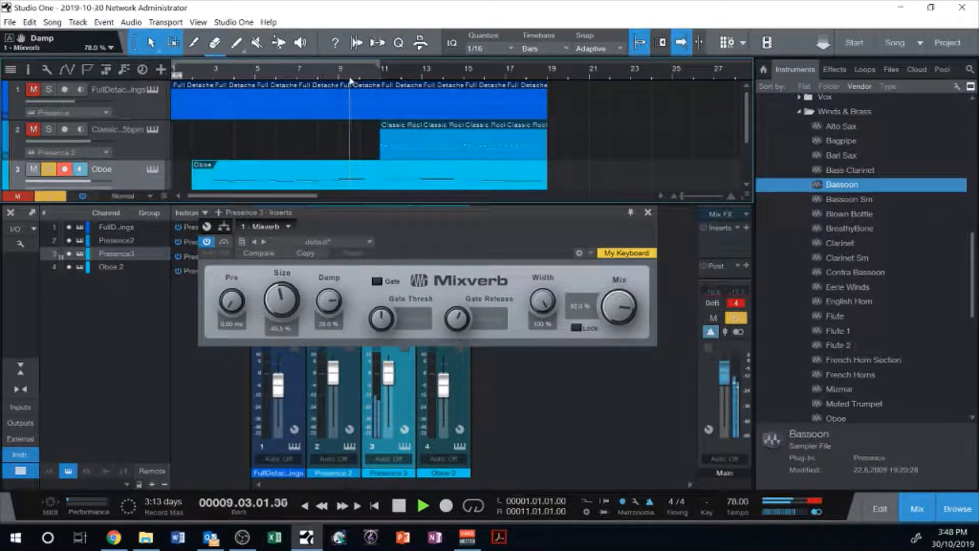
left_click_drag(329, 306, 295, 303)
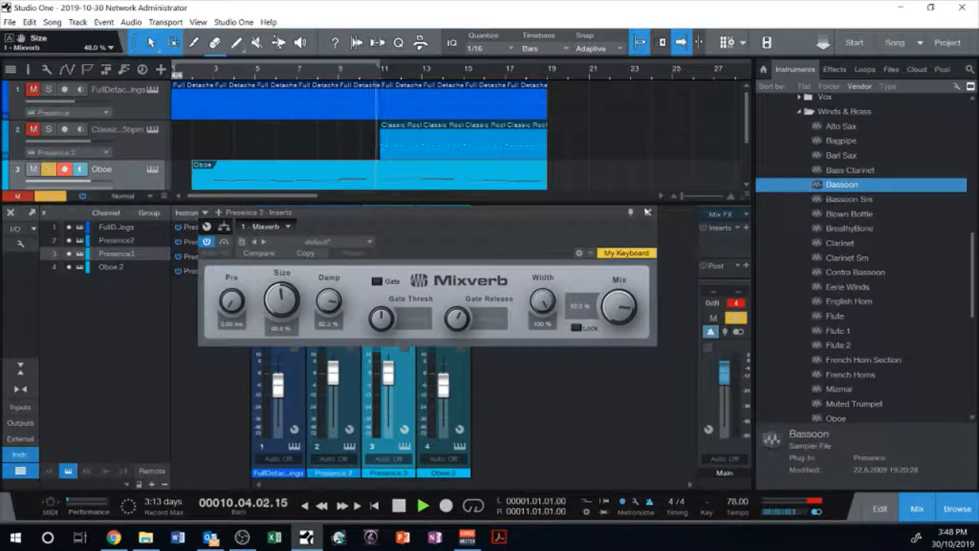
left_click(648, 212)
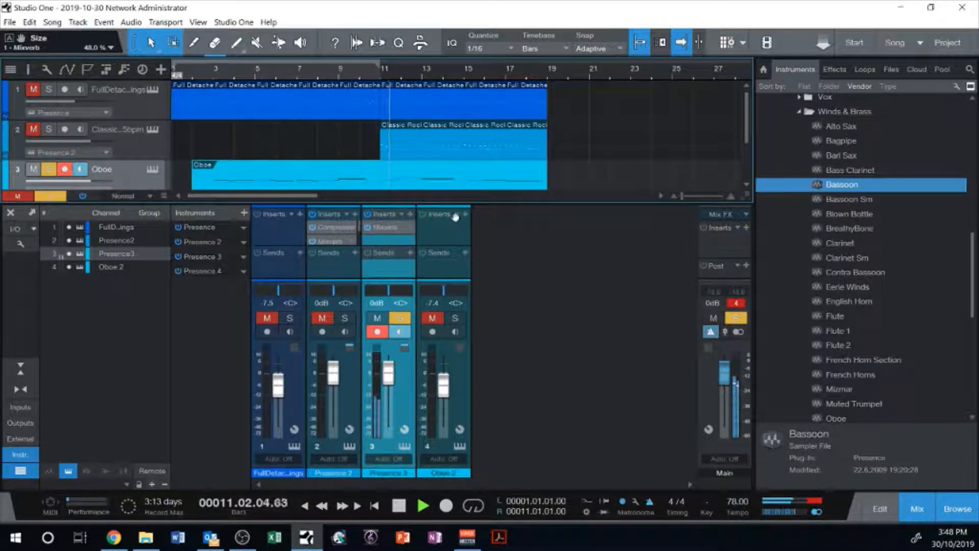
right_click(394, 237)
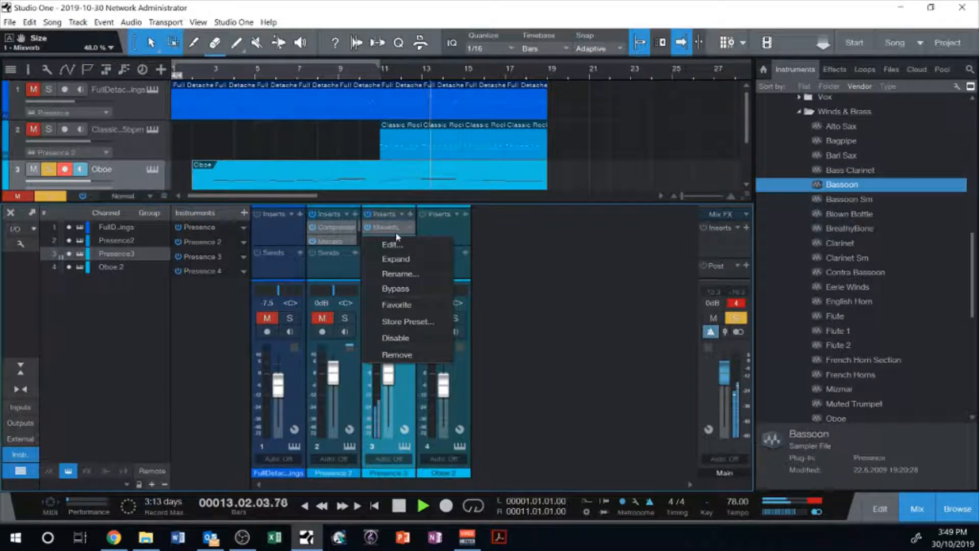
left_click(465, 217)
left_click(467, 214)
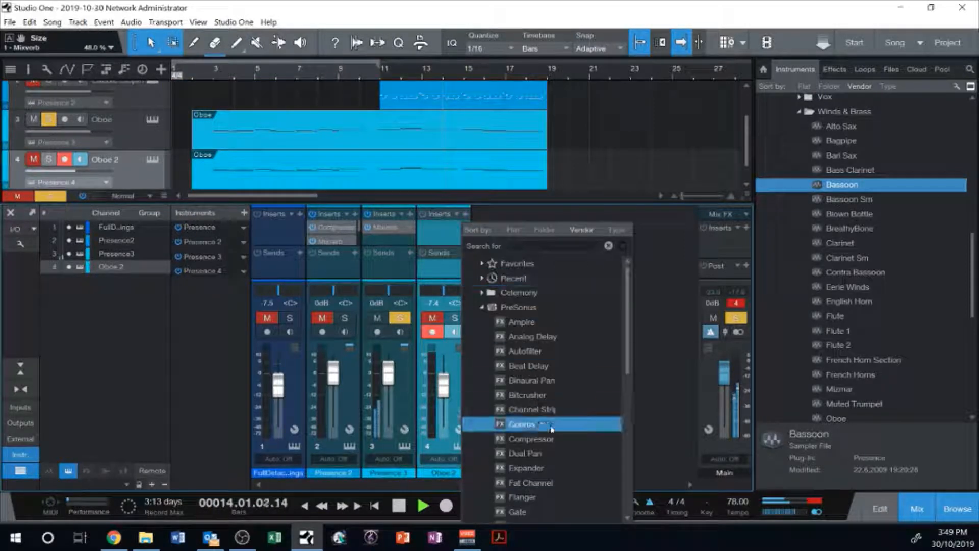
scroll(543, 388, "down", 2)
left_click(50, 163)
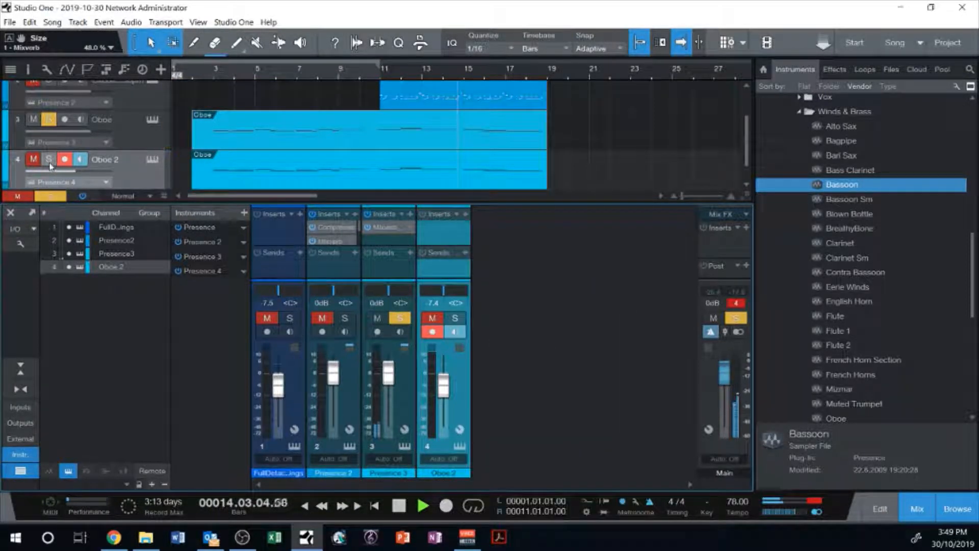
Step: Solo the Oboe 2 track and add a Mixverb to its channel with Mix 57% and Damp 83%, closing the effect window
left_click(49, 162)
left_click(464, 216)
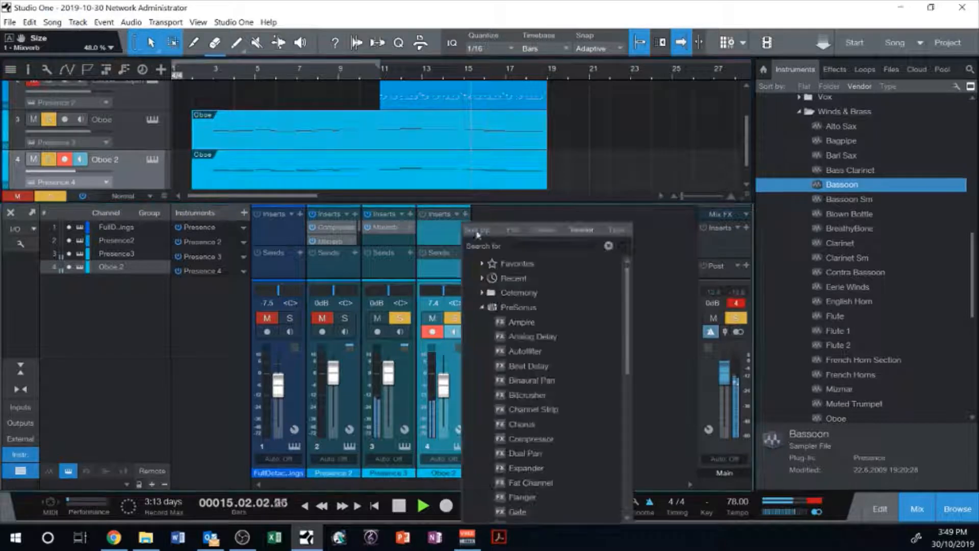
scroll(561, 459, "down", 5)
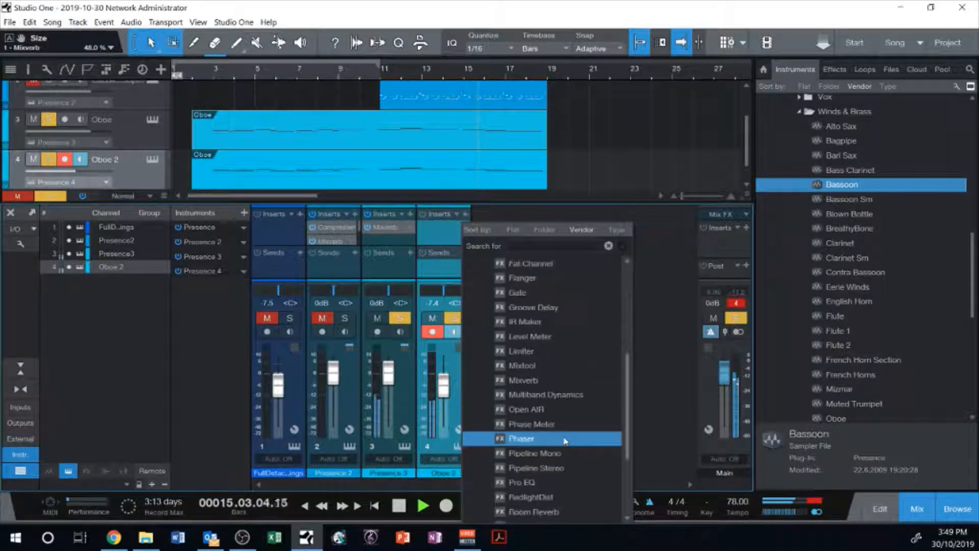
left_click(541, 380)
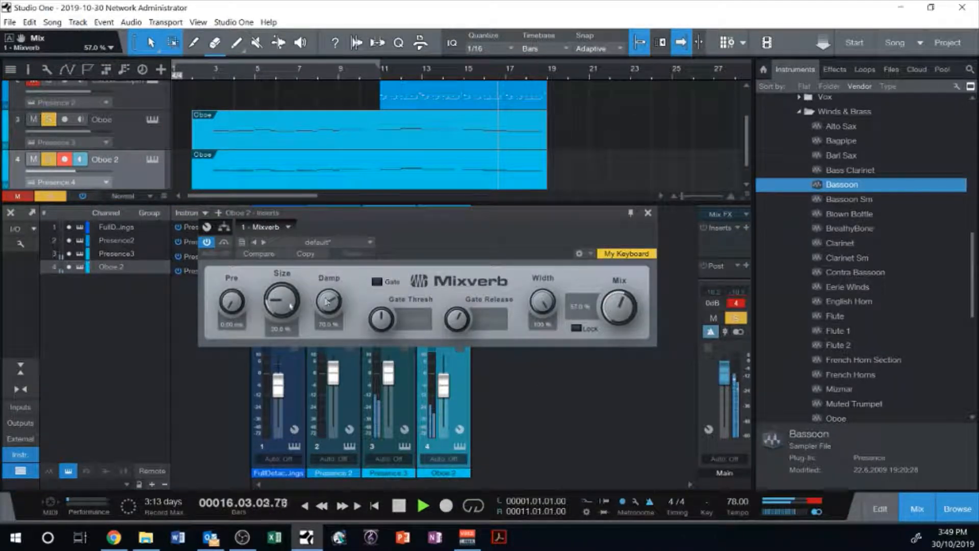
left_click(646, 214)
Step: Continue playback from around bar 4 and clear all solos and mutes to hear the full mix
left_click(246, 71)
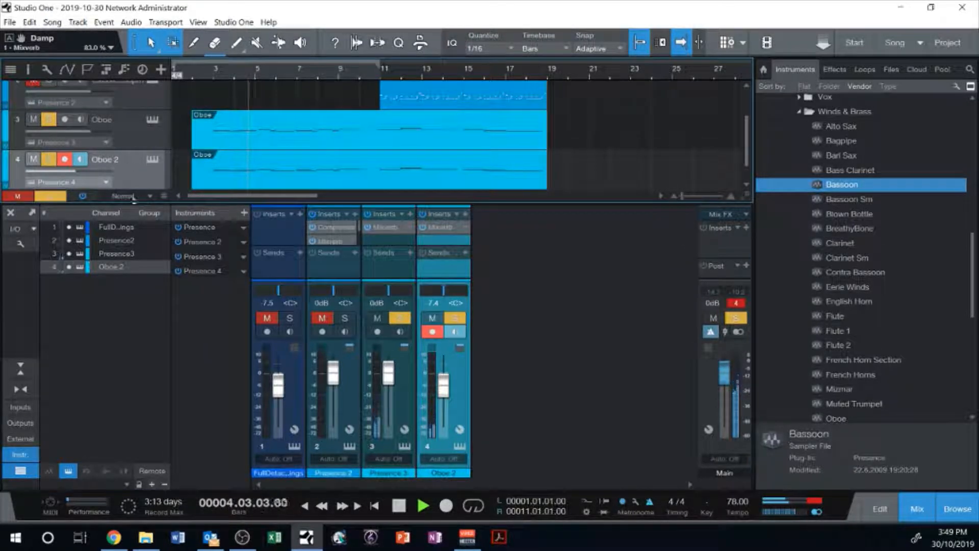
left_click(50, 196)
left_click(17, 196)
scroll(160, 140, "up", 2)
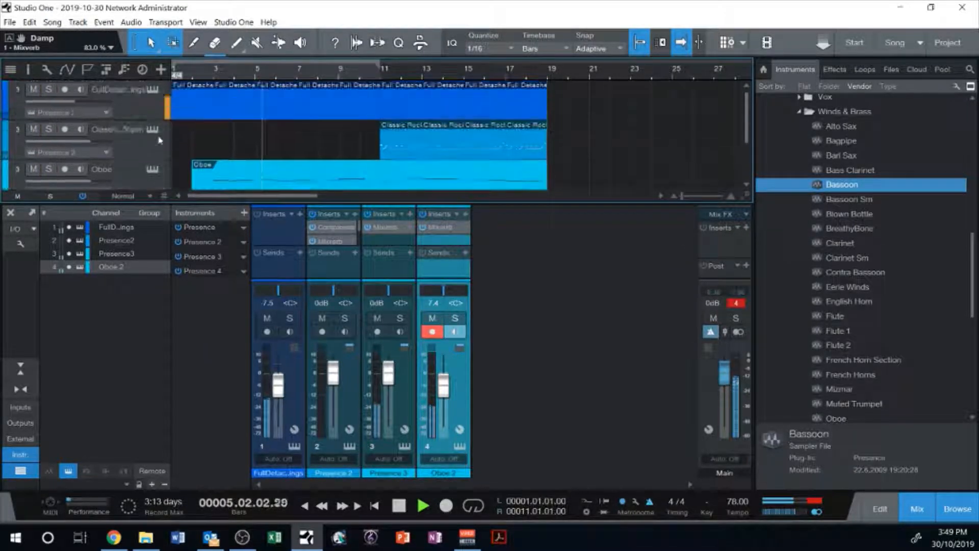
Step: Add a Mixverb to the Full Detache Strings channel with Size about 48% and Mix 54%, and close the effect window
left_click(154, 110)
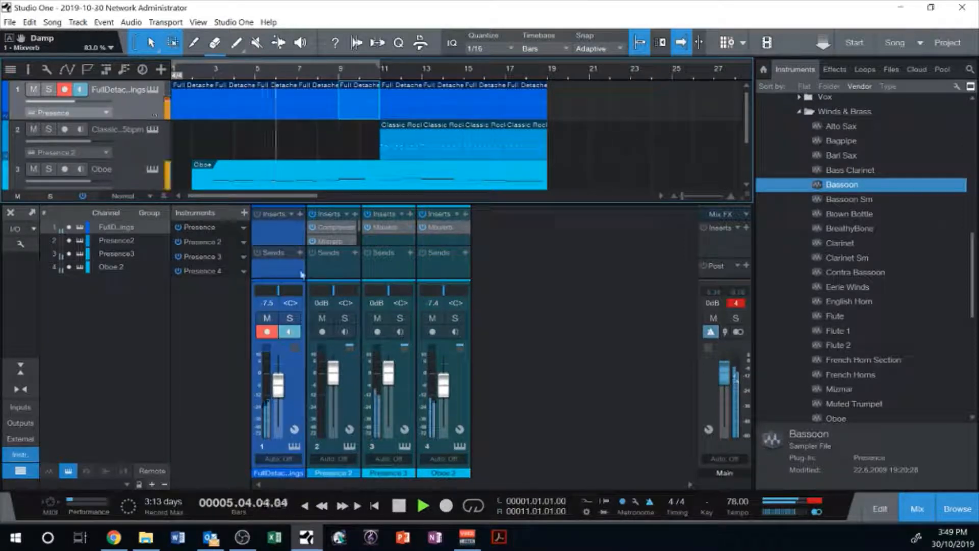
left_click(305, 223)
scroll(368, 286, "down", 3)
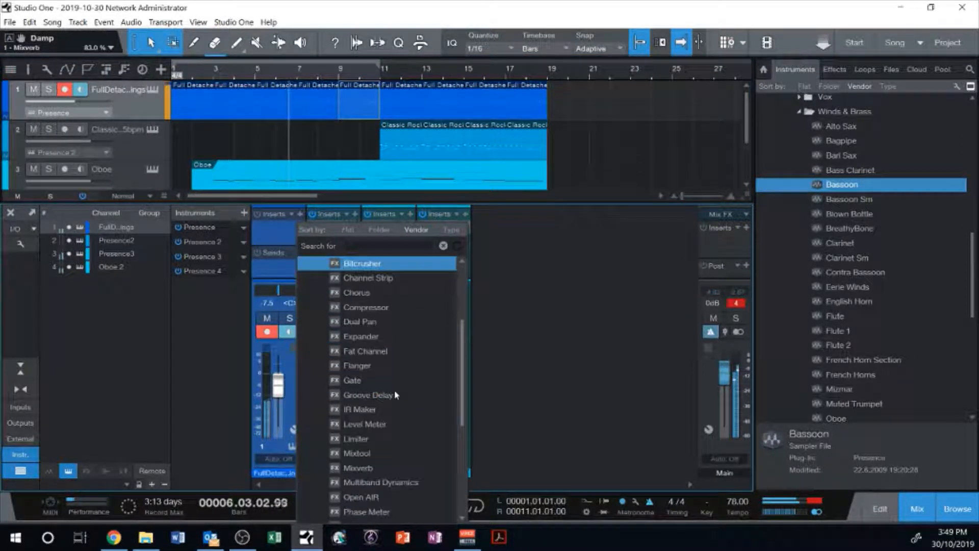
left_click(377, 467)
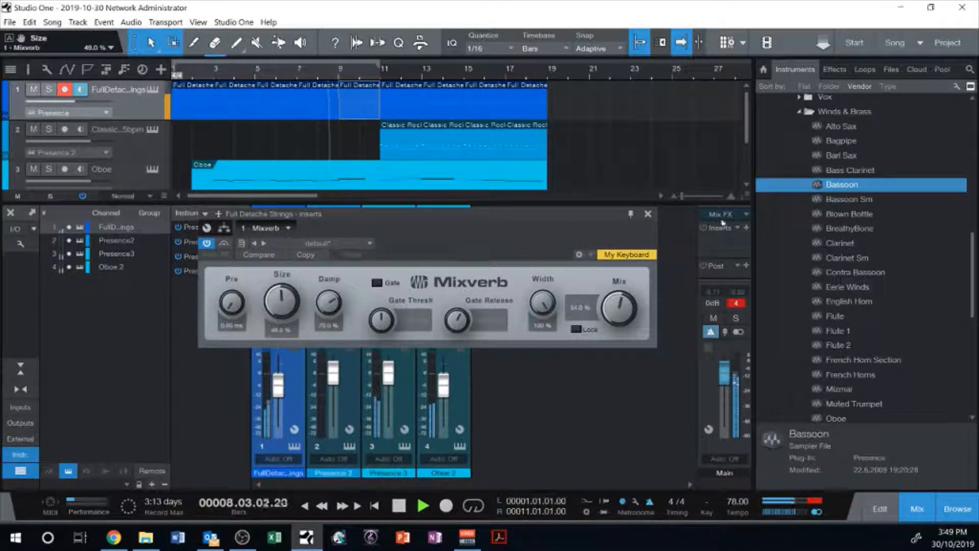
left_click(647, 214)
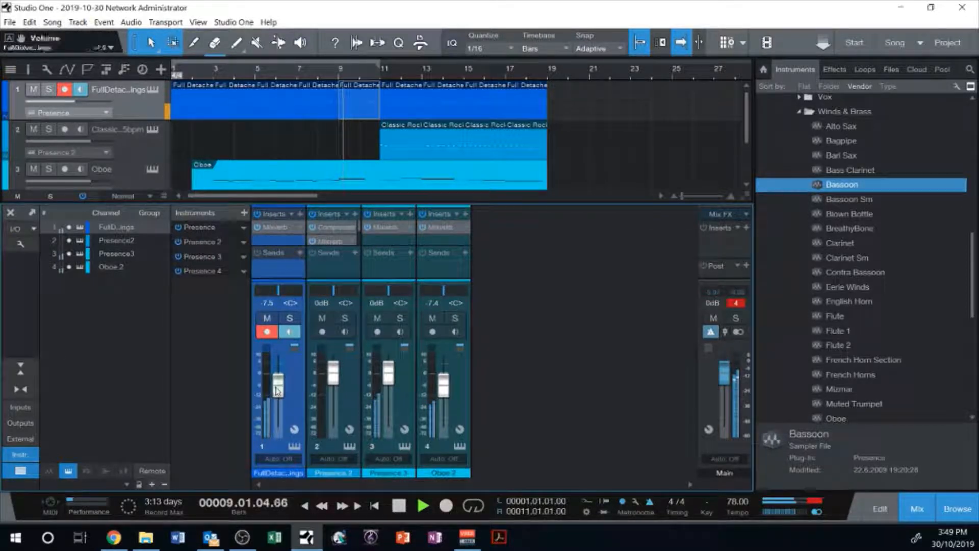
Step: Lower the Full Detache Strings volume to -10.8 dB, stop playback, and hide the mixer
left_click_drag(278, 385, 278, 394)
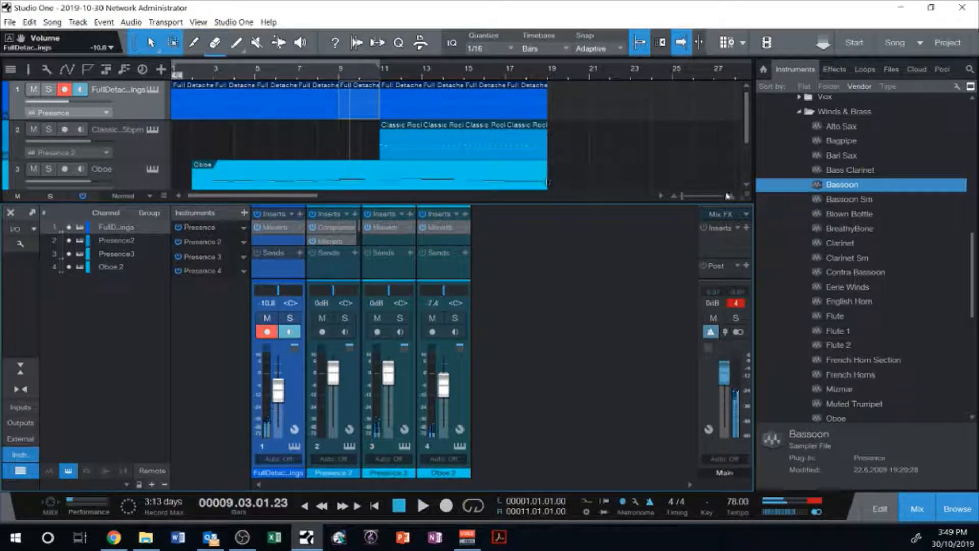
scroll(745, 189, "down", 1)
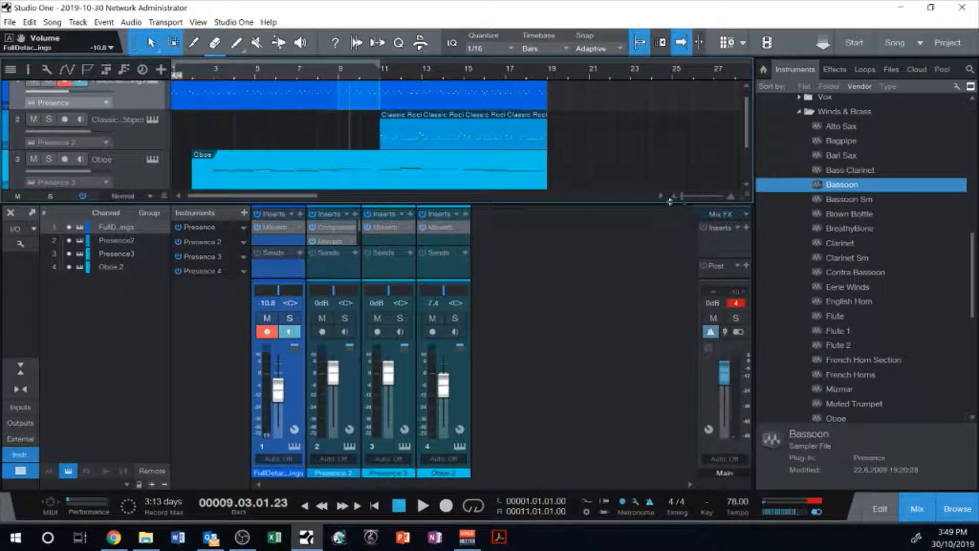
left_click(676, 197)
left_click(732, 199)
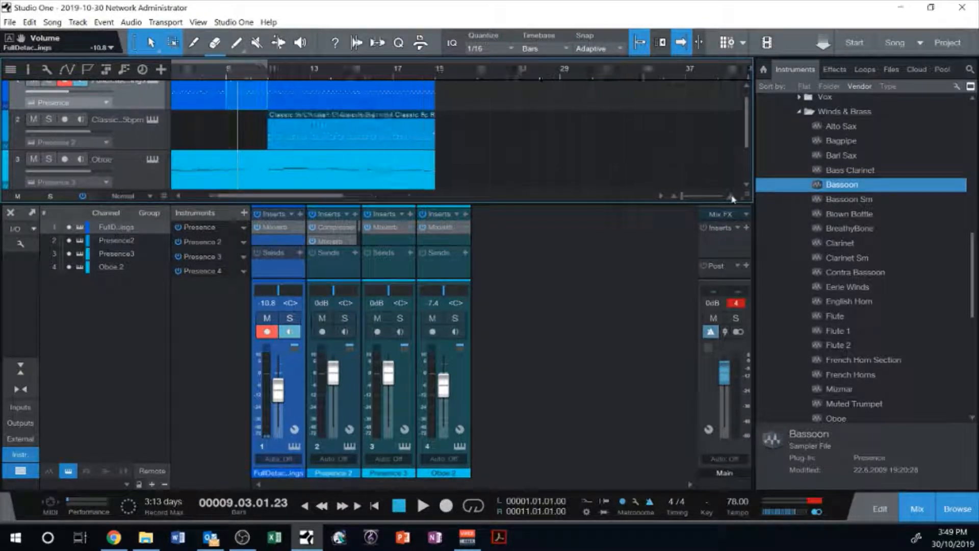
left_click_drag(231, 197, 193, 198)
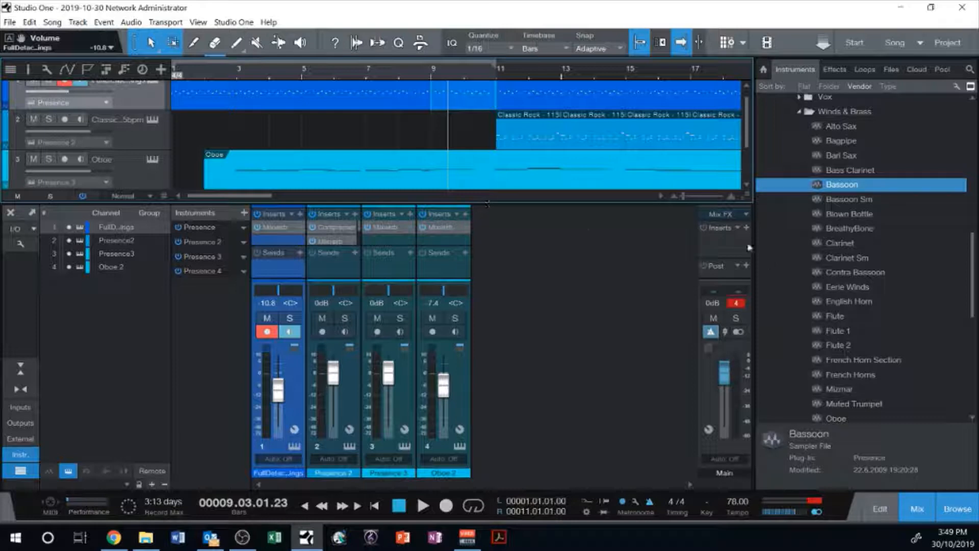
left_click(912, 510)
Step: Solo the Full Detache Strings track and play it from just before bar 2
left_click(196, 71)
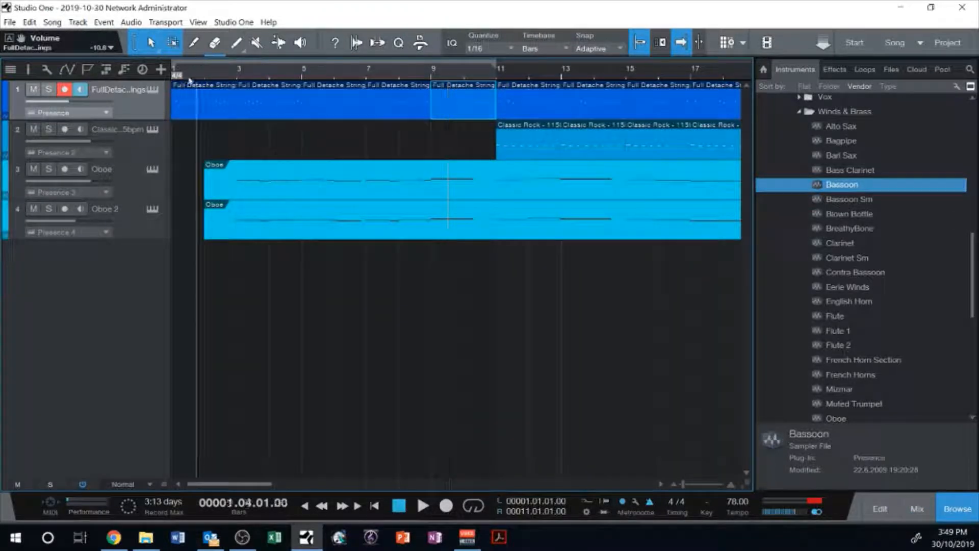
left_click(49, 91)
key("space")
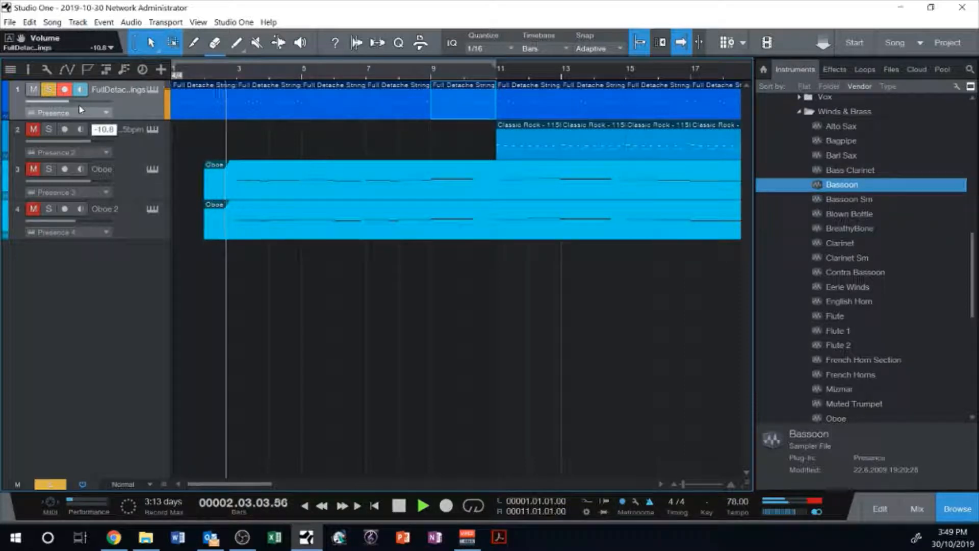
Step: Stop playback, add the Pizzicato Strings preset from the Artist Instruments Strings folder as a new track, and close its instrument window
left_click(799, 111)
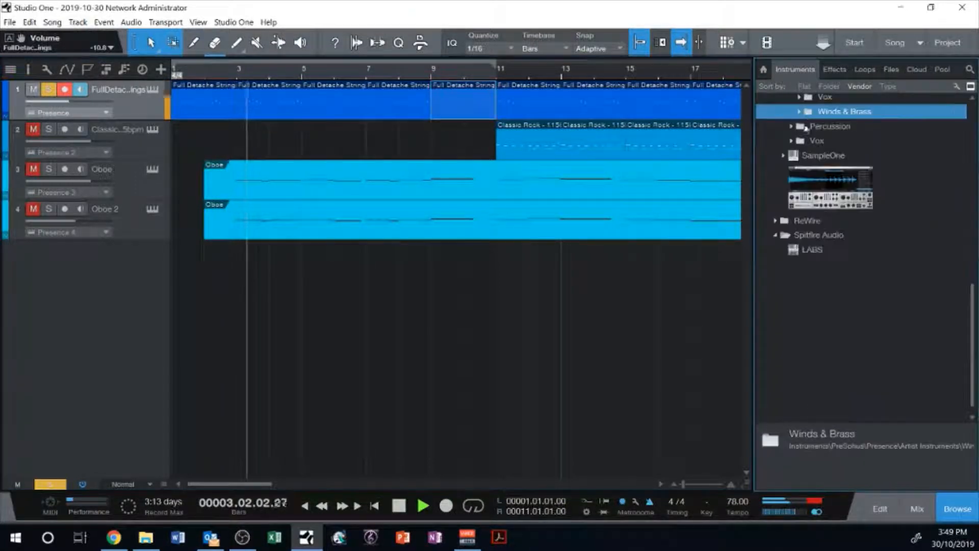
scroll(822, 183, "up", 3)
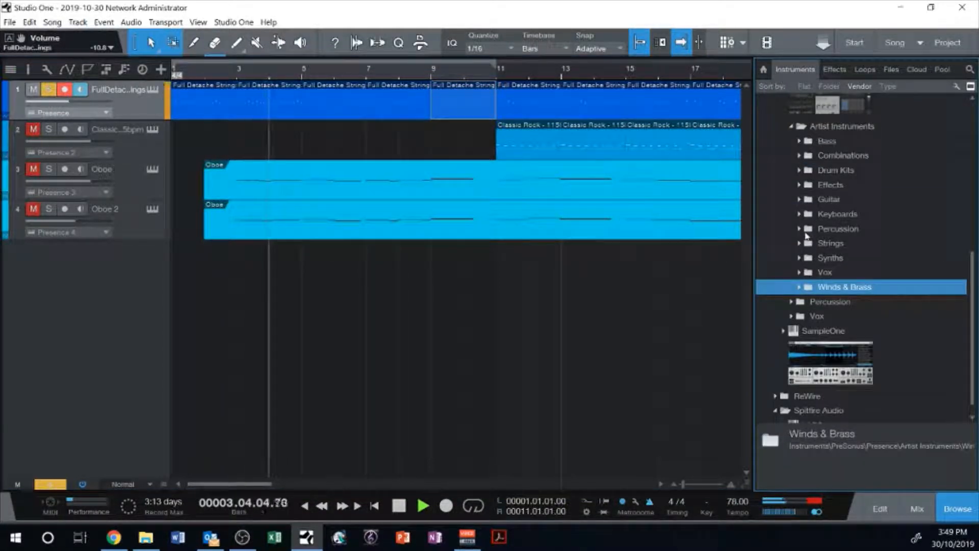
key("space")
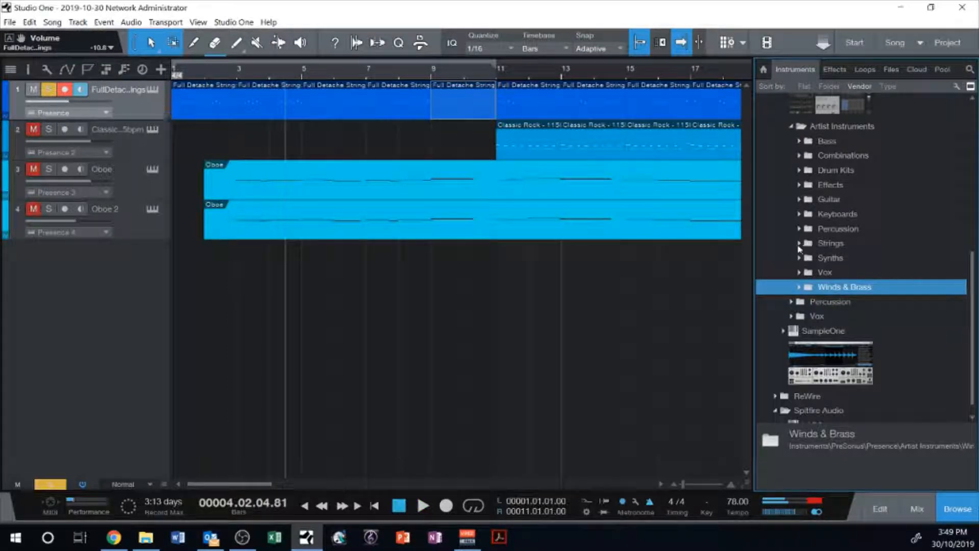
double_click(808, 243)
scroll(833, 283, "down", 4)
scroll(833, 283, "down", 2)
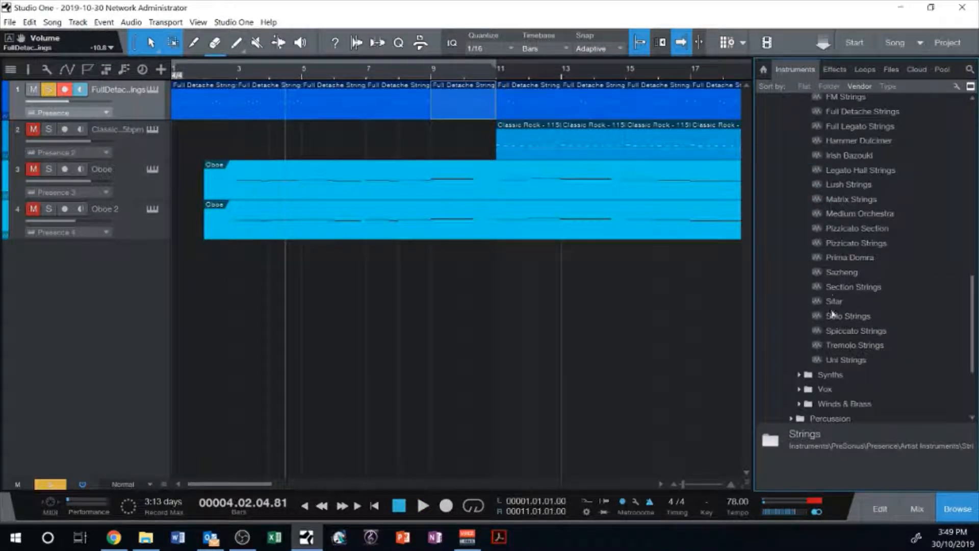
left_click(881, 245)
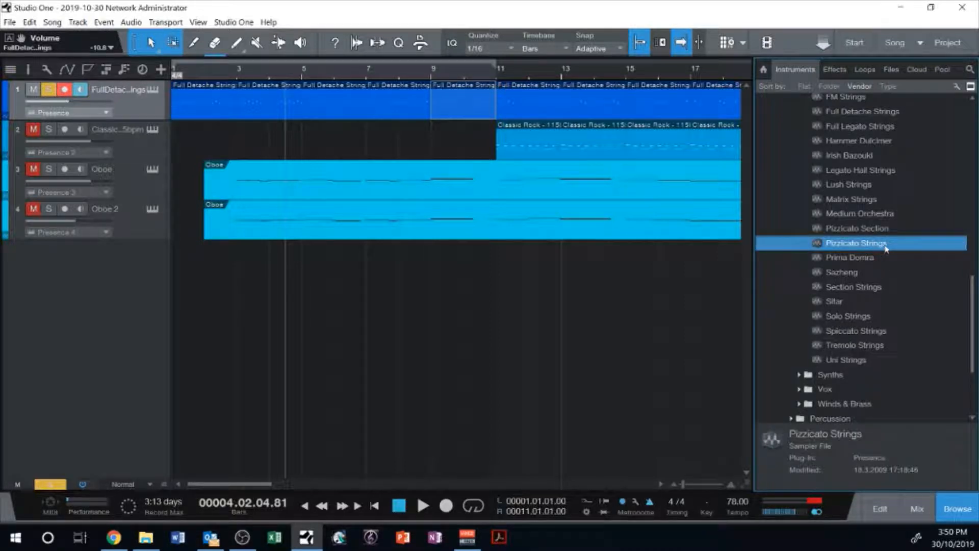
left_click_drag(886, 247, 208, 261)
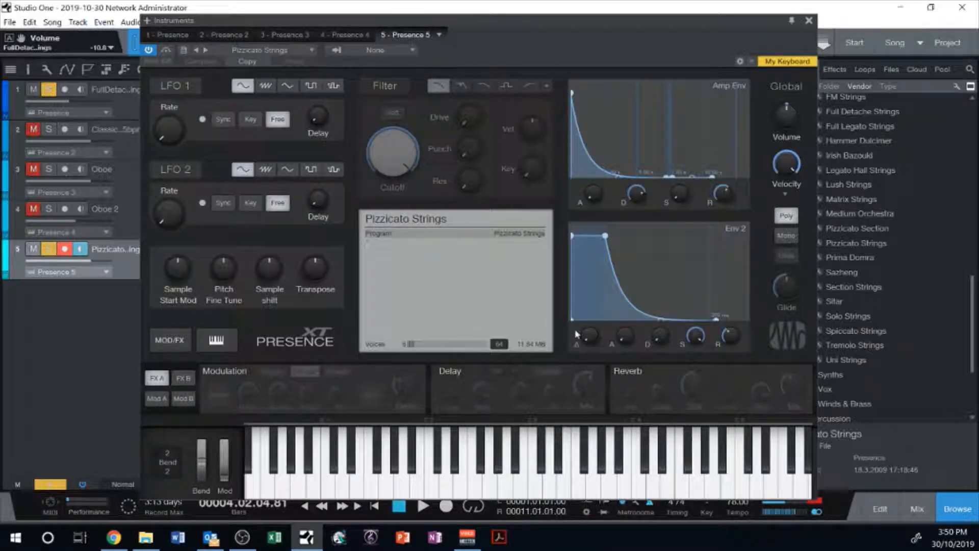
left_click(808, 21)
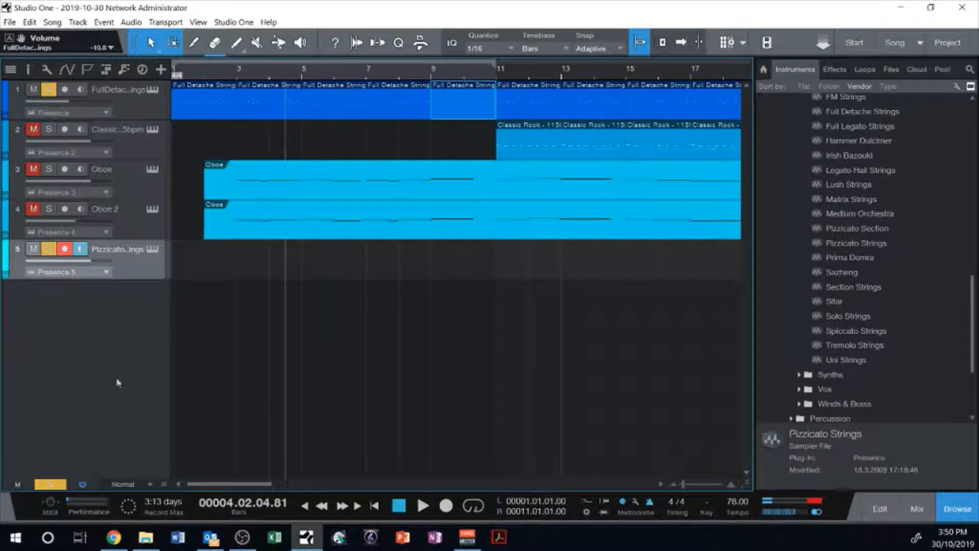
Step: Clear all solos and play the whole song from the start
left_click(36, 486)
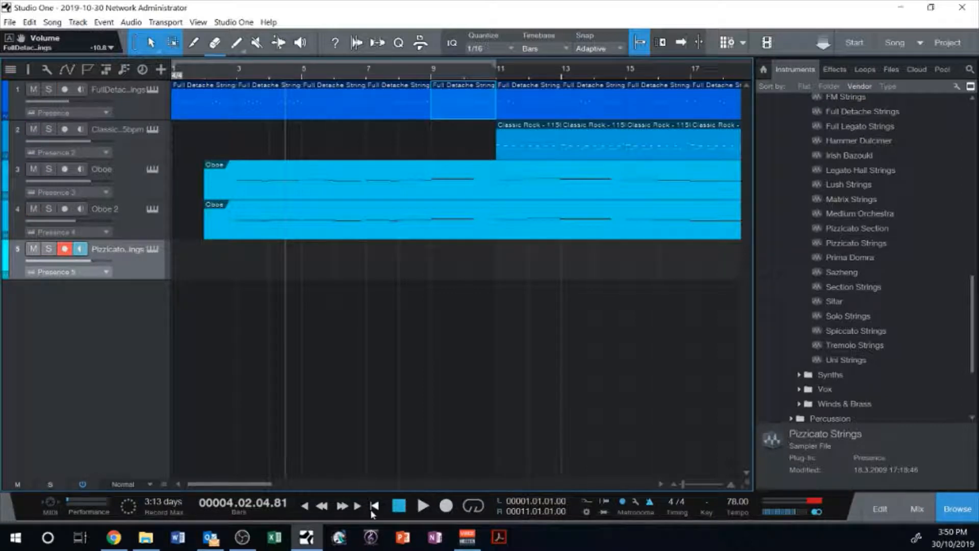
left_click(375, 506)
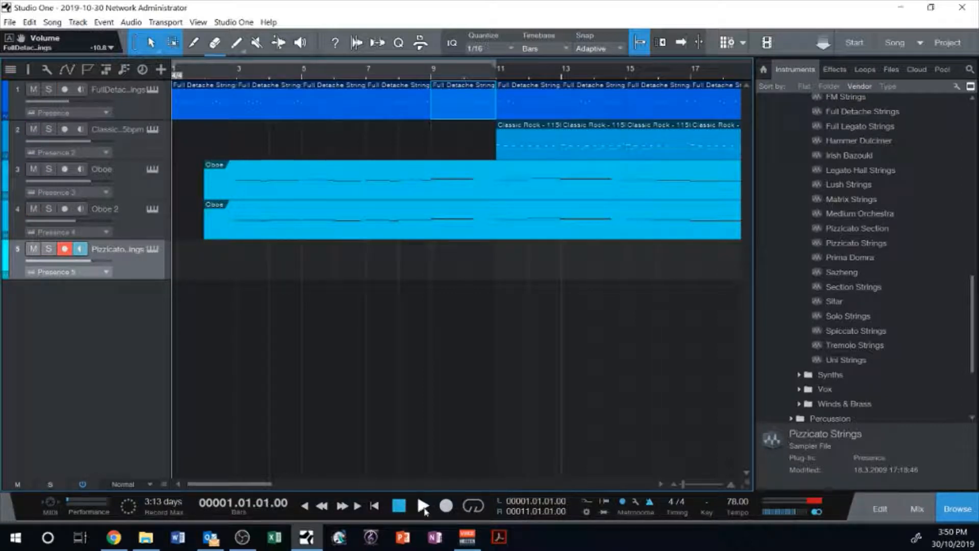
left_click(423, 506)
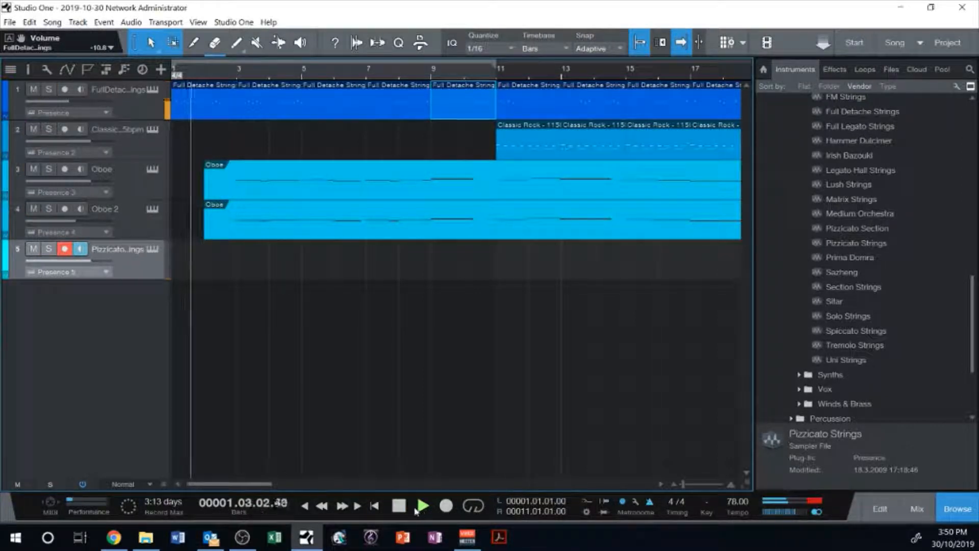
Step: Solo the Full Detache Strings and Pizzicato Strings tracks during playback, then stop and return to the song start
left_click(49, 89)
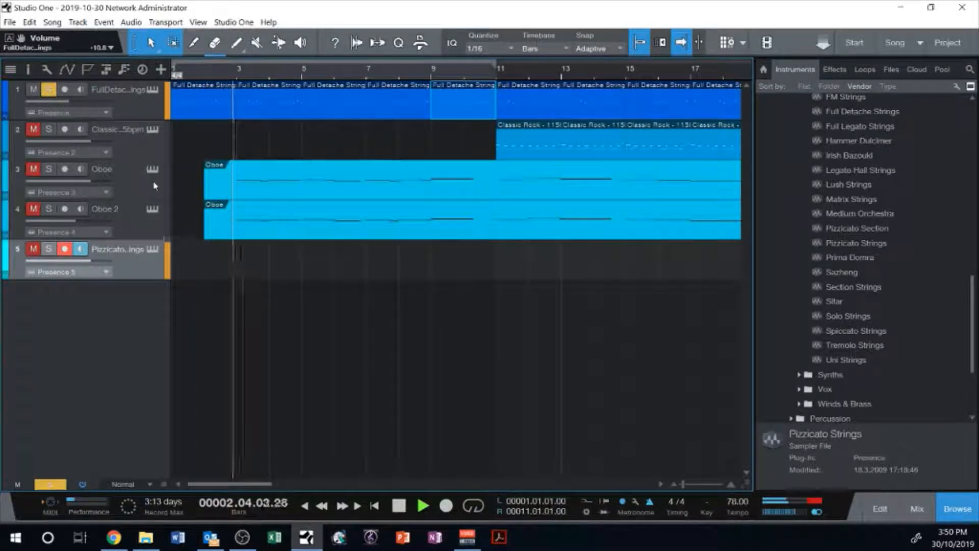
left_click(49, 248)
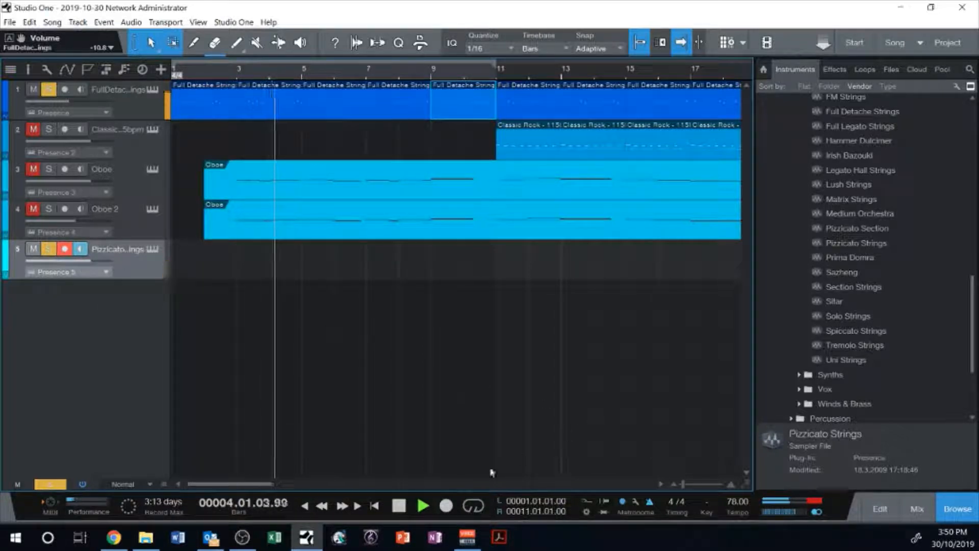
left_click(398, 505)
left_click(375, 505)
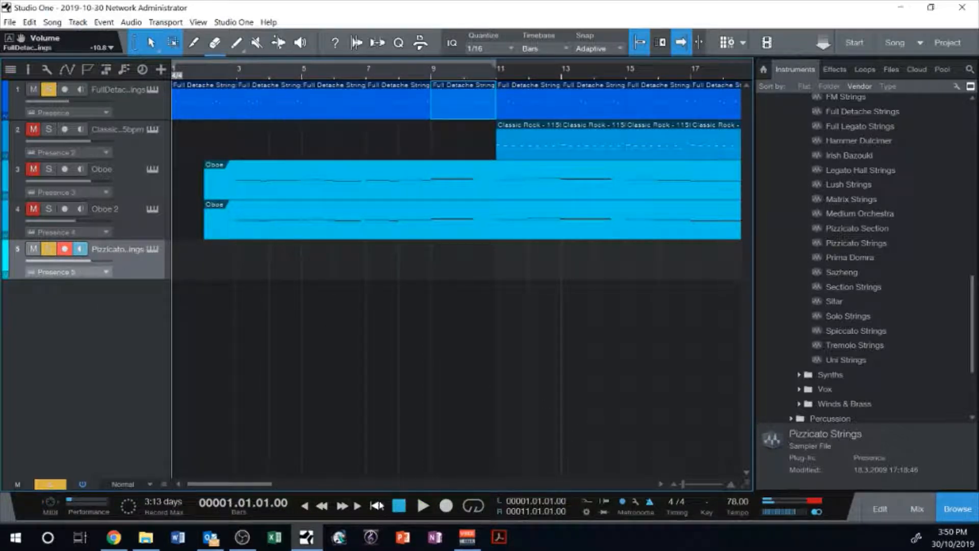
Step: Open the Pizzicato Strings instrument, audition a few low notes on its on-screen keyboard, and close it
left_click(155, 251)
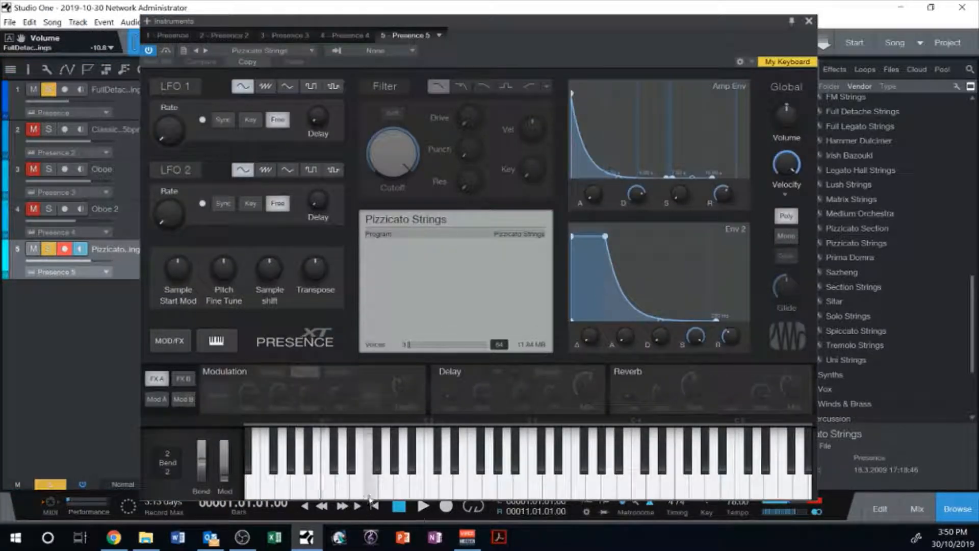
left_click(329, 487)
left_click(345, 480)
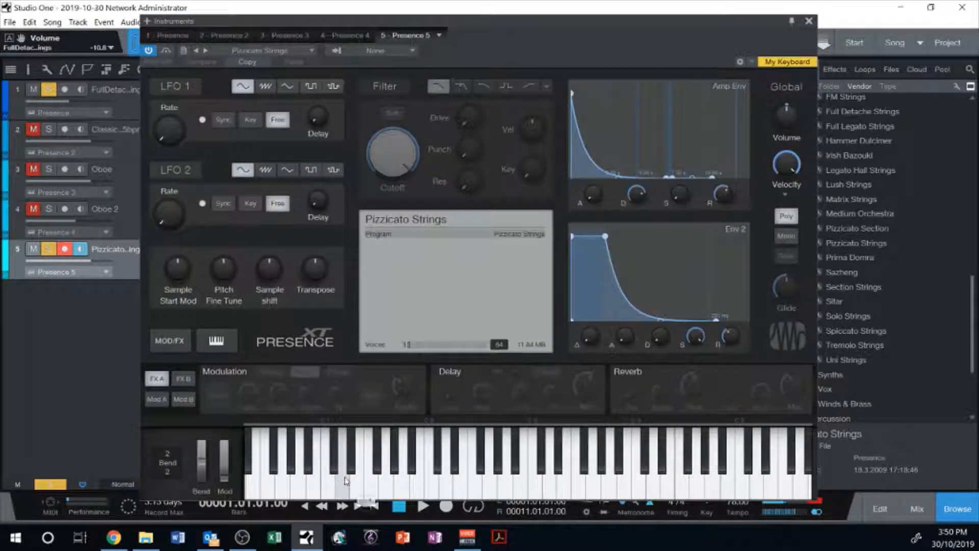
left_click(351, 454)
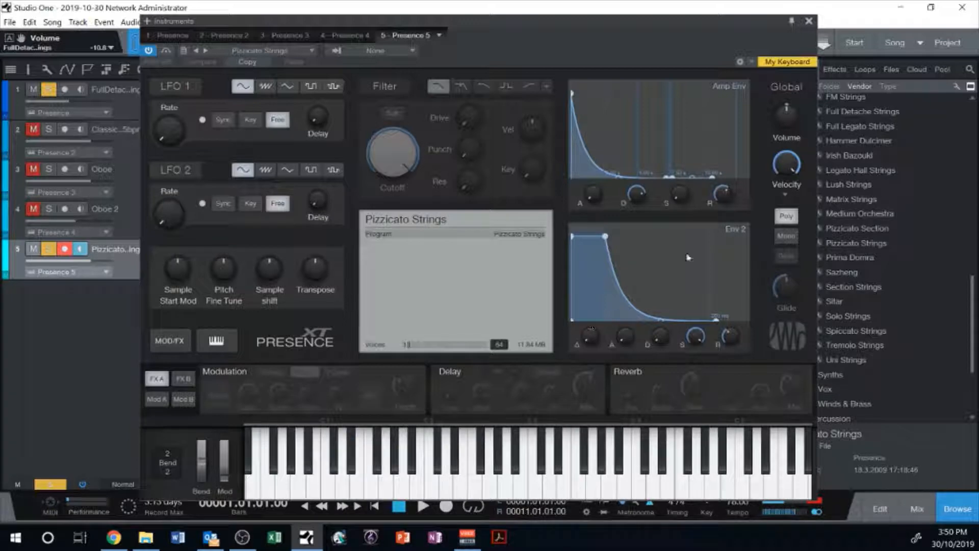
left_click(809, 21)
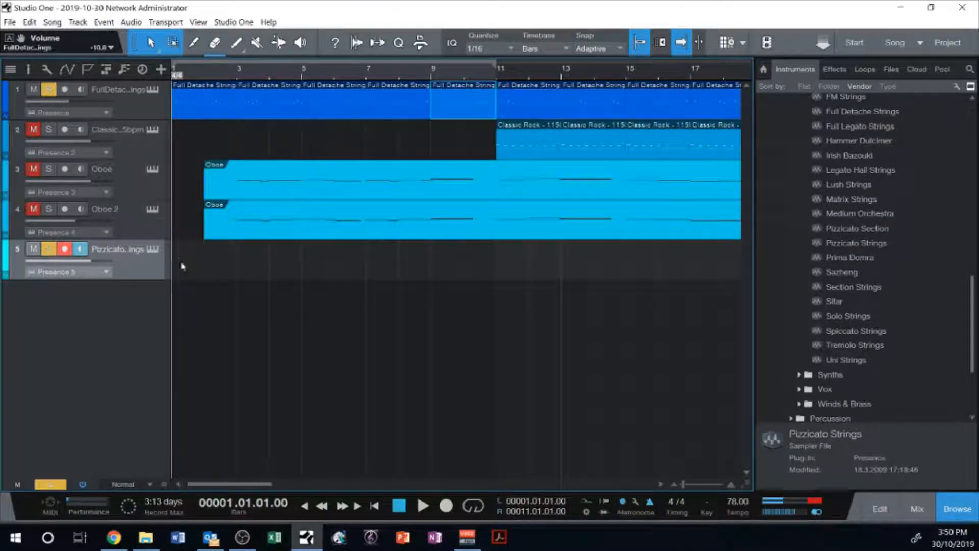
Step: Record a Pizzicato Strings part from bar 1 over the soloed strings, ending the recording after bar 5
left_click(446, 504)
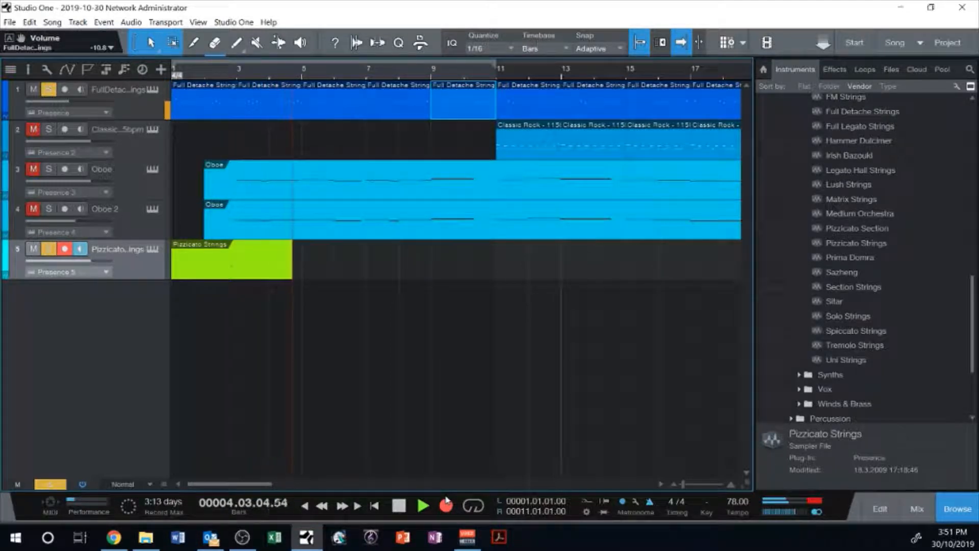
left_click(447, 502)
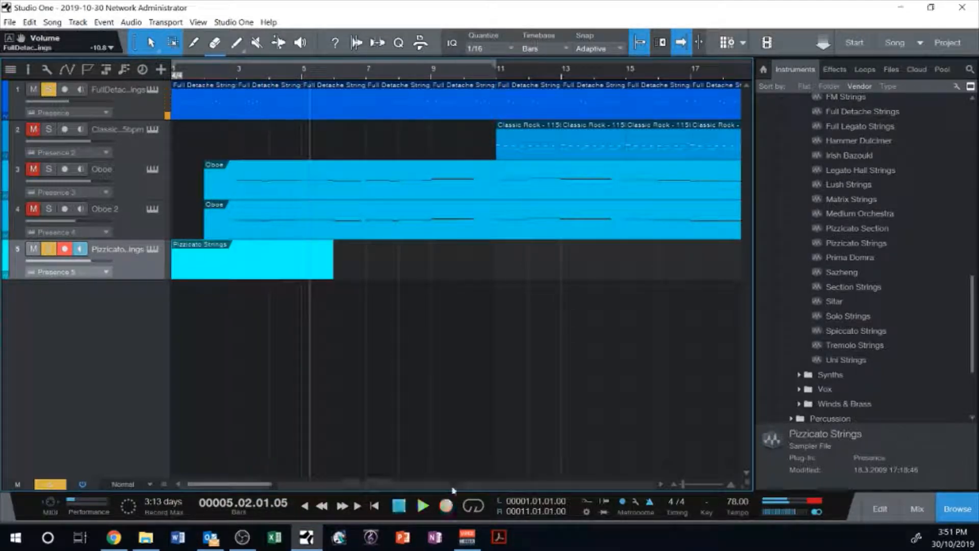
Step: Trim the end of the recorded Pizzicato Strings clip to bar 5 and duplicate the clip four times in sequence
left_click_drag(336, 273, 301, 258)
key("d")
key("d")
key("d")
key("d")
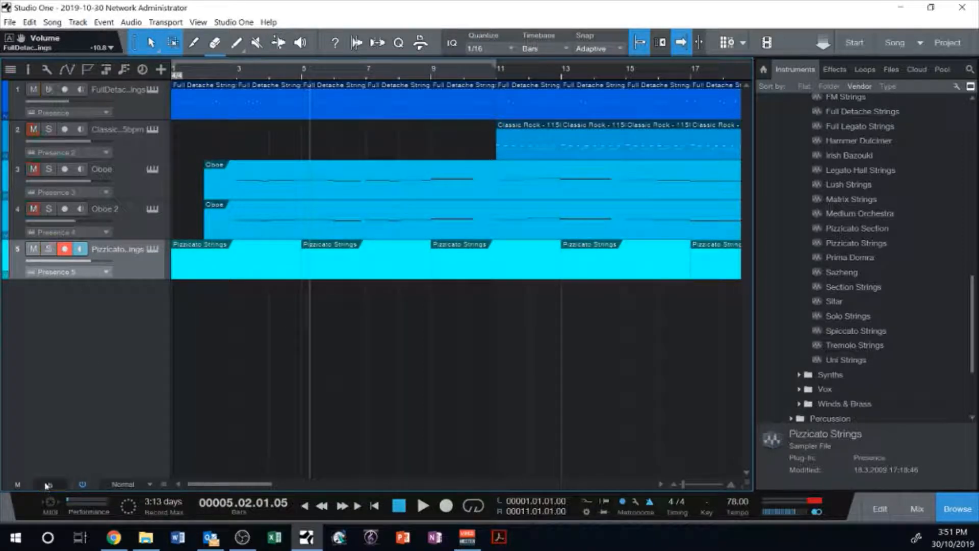
Step: Play the song from the start and trim the beginnings of both Oboe clips to just before bar 3
left_click(378, 508)
left_click(424, 507)
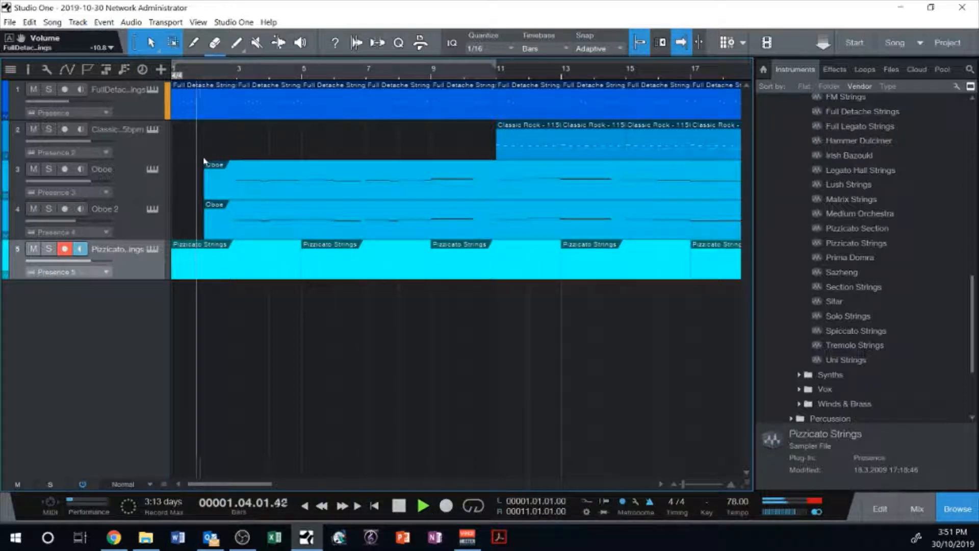
left_click_drag(205, 180, 229, 180)
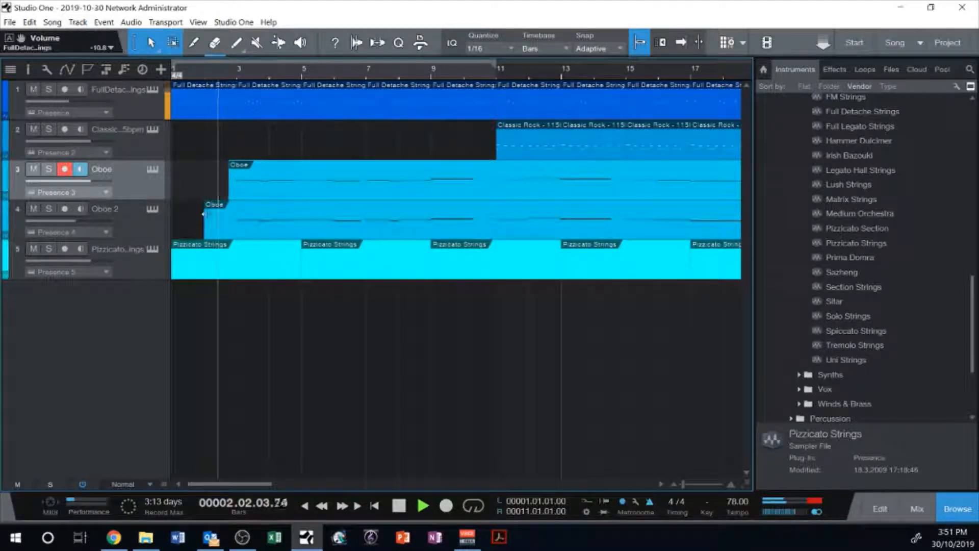
left_click_drag(204, 214, 228, 214)
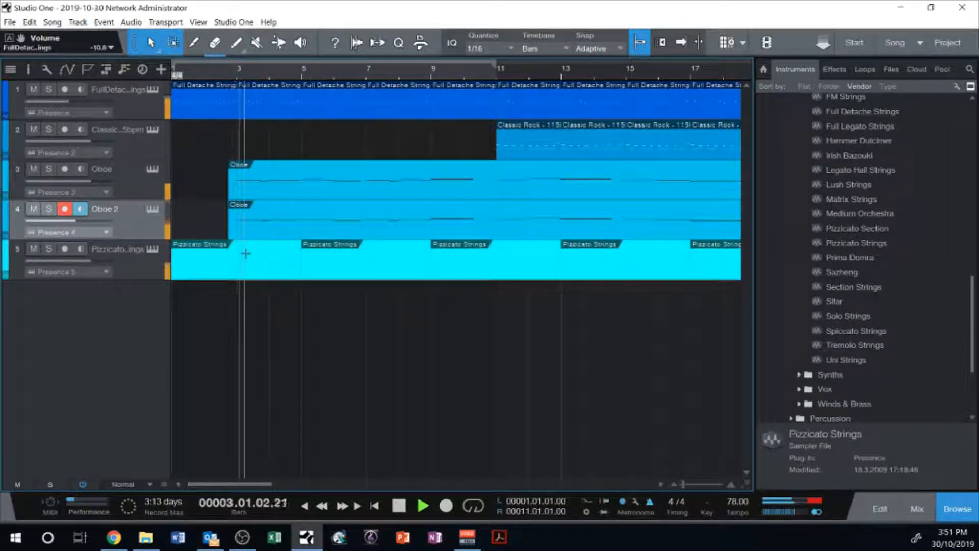
Step: Add Mixverb to the Pizzicato Strings channel with mix about 43%, damp 73% and a larger size, and raise the track volume to +8.3 dB
left_click(157, 269)
left_click(917, 509)
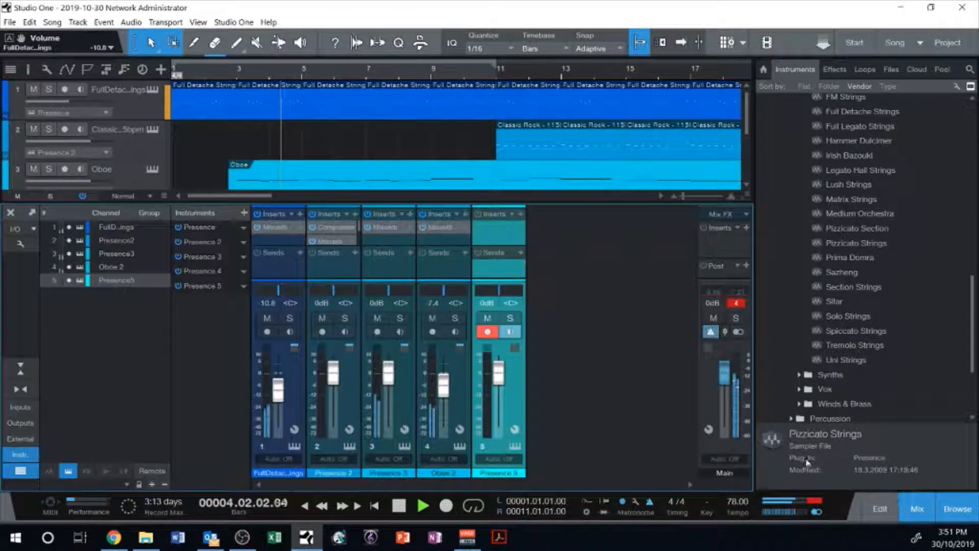
left_click(521, 214)
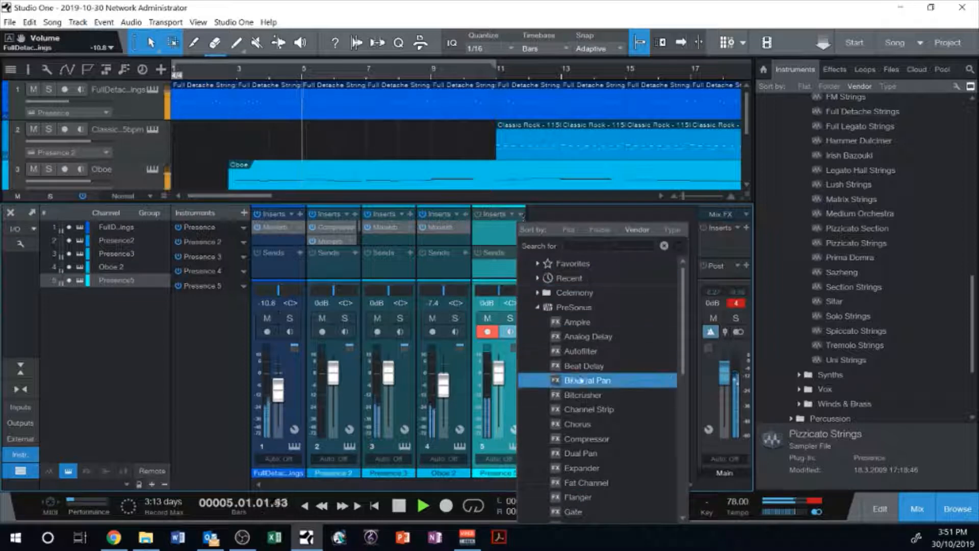
scroll(595, 467, "down", 1)
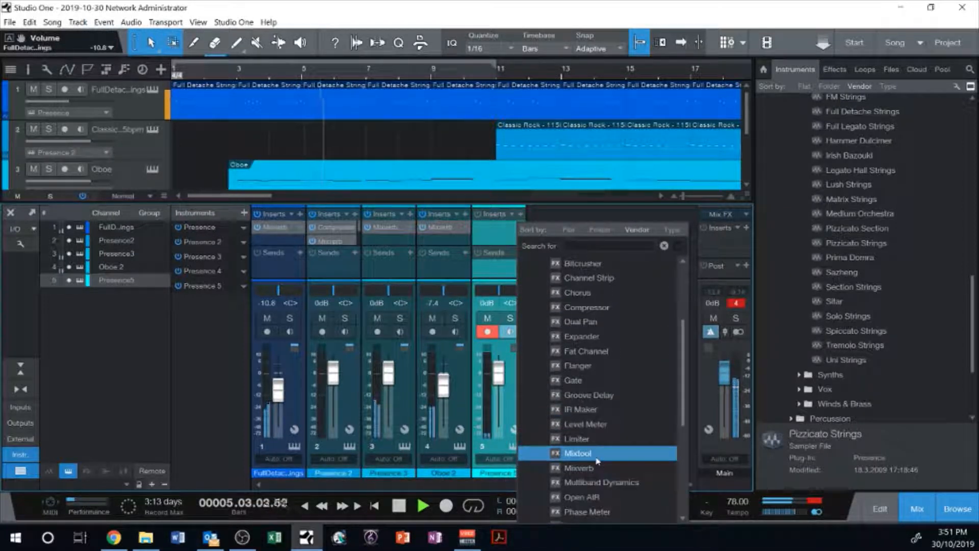
left_click(597, 468)
left_click_drag(615, 319, 586, 306)
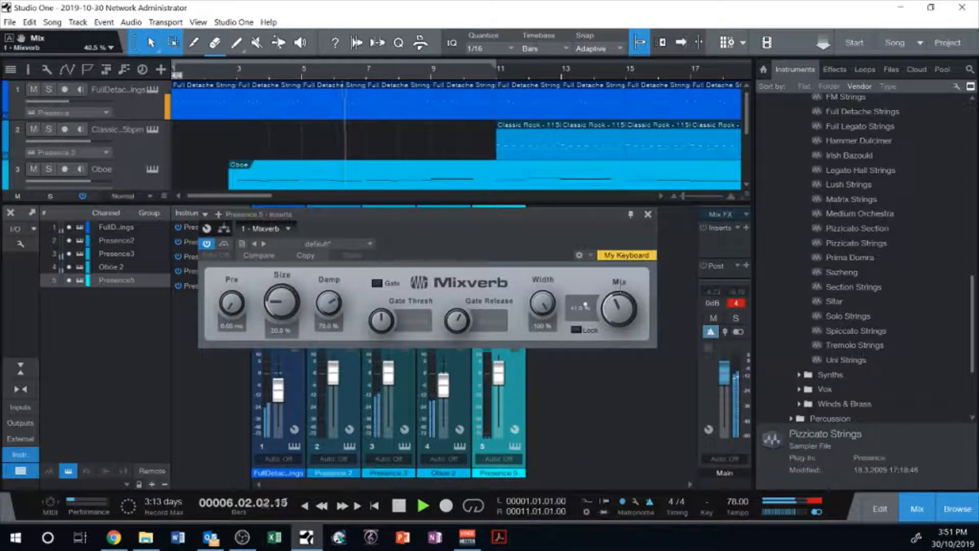
left_click_drag(335, 301, 338, 300)
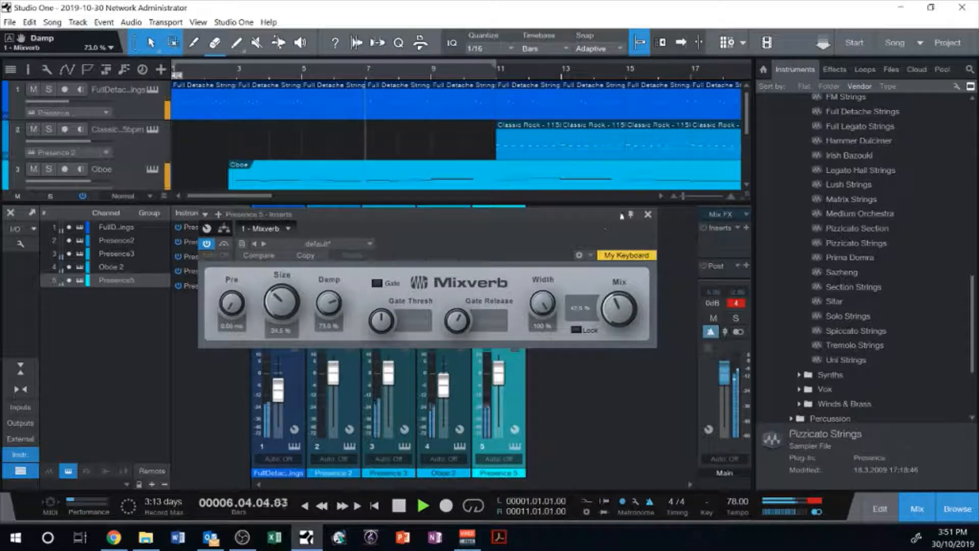
left_click(648, 214)
key("F3")
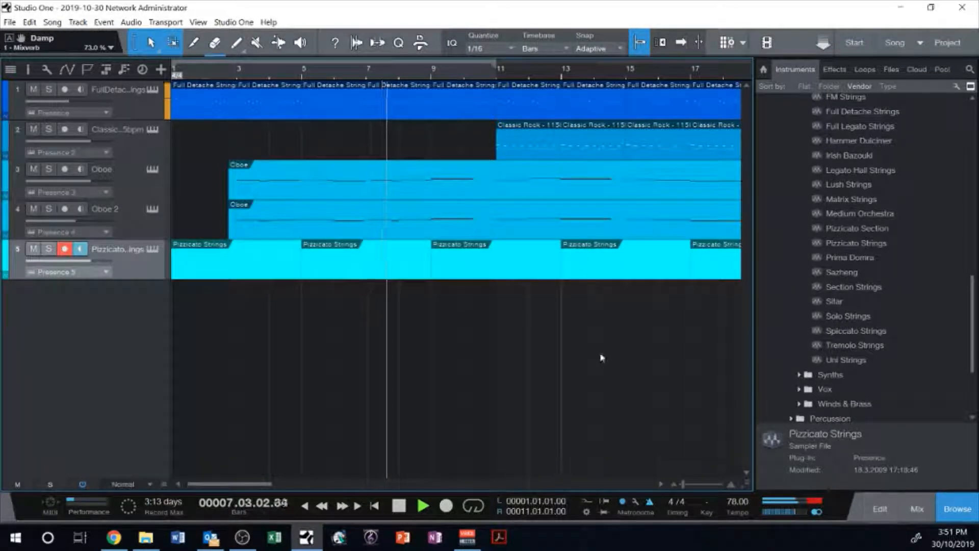
left_click_drag(92, 261, 112, 268)
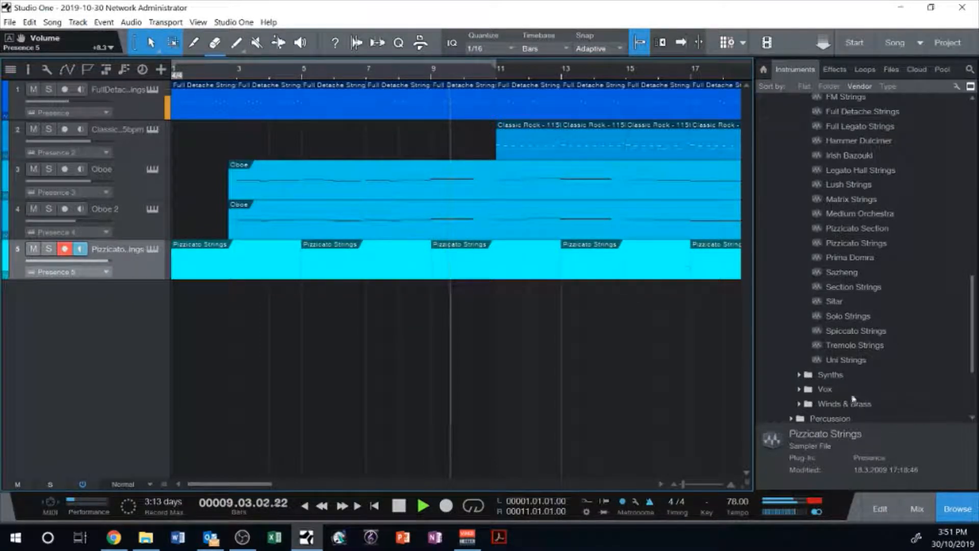
Step: Collapse the Strings folder in the Presence Artist Instruments and browse the Percussion folder's presets
scroll(847, 375, "down", 1)
scroll(847, 375, "up", 5)
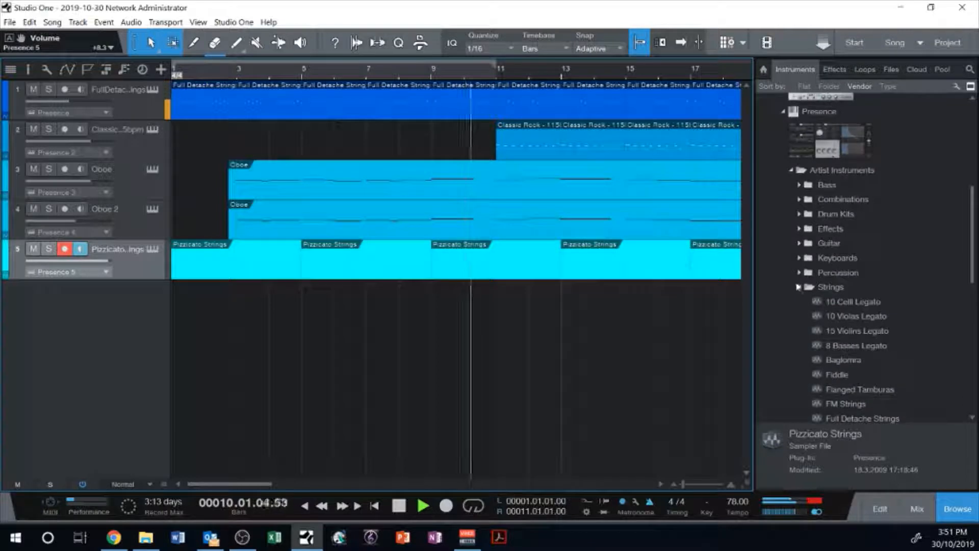
left_click(799, 286)
left_click(799, 272)
scroll(811, 280, "down", 4)
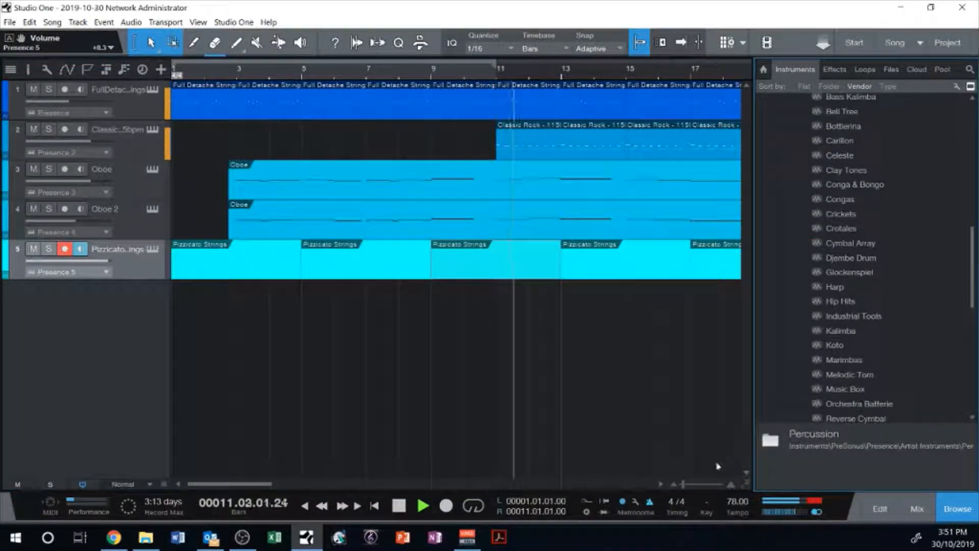
Step: Raise the Mixverb mix on the Classic Rock track's channel to 27.5% and close the mixer
left_click(673, 485)
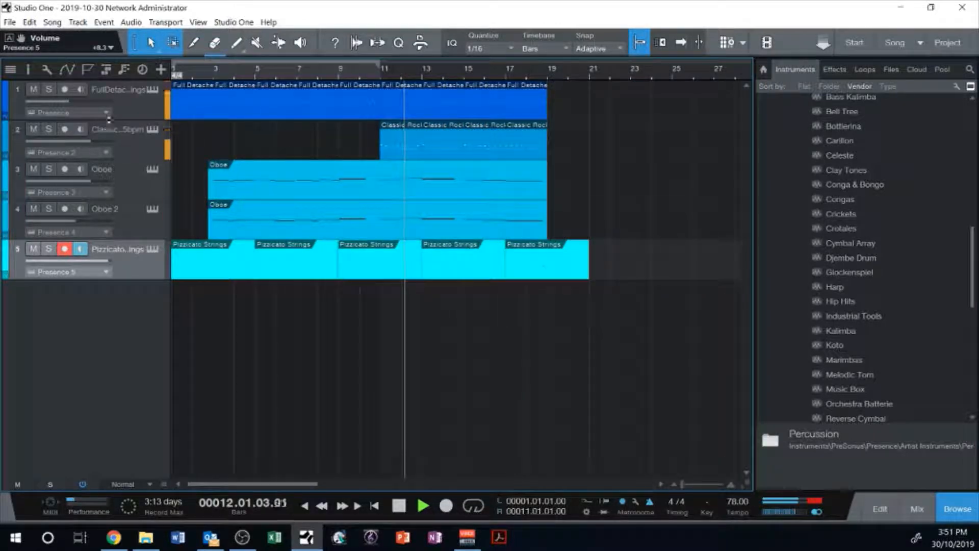
double_click(143, 162)
double_click(144, 153)
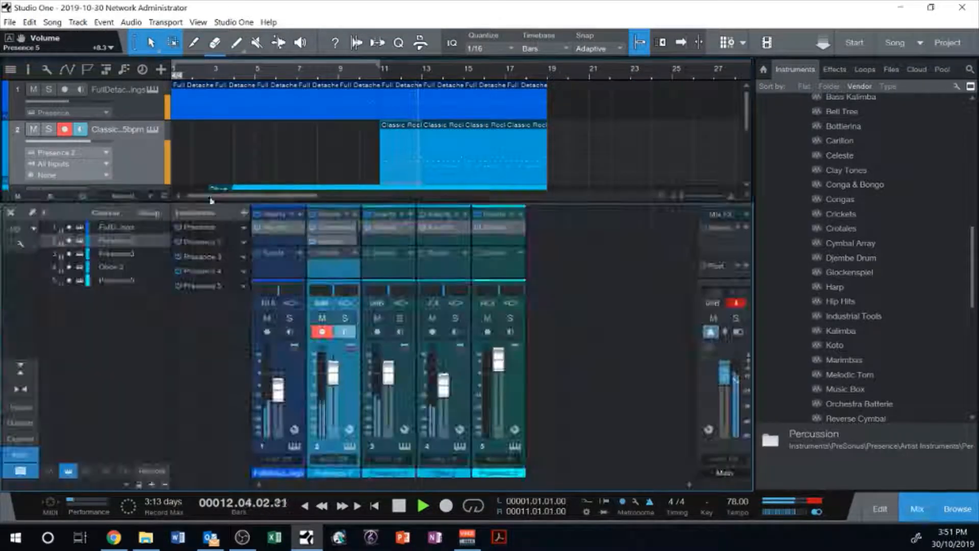
double_click(336, 242)
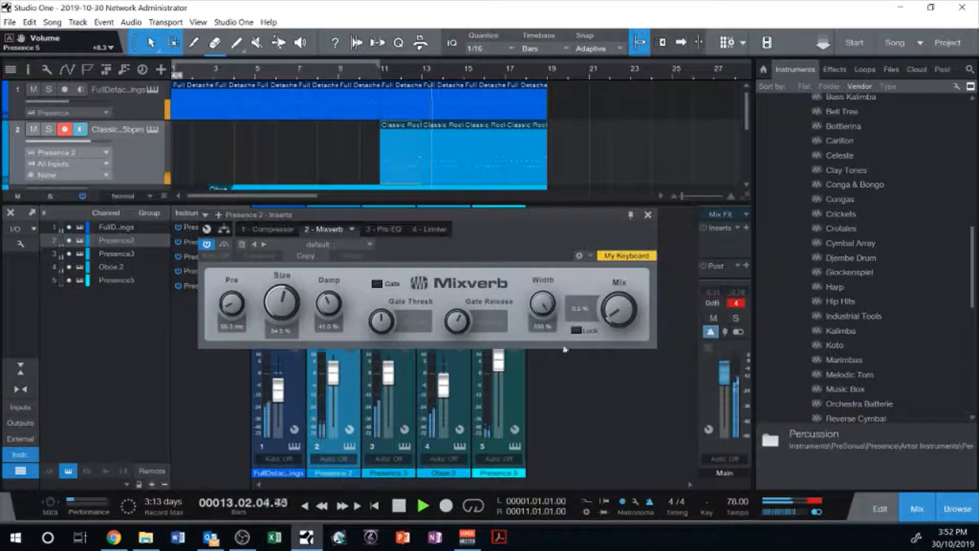
left_click_drag(621, 300, 621, 293)
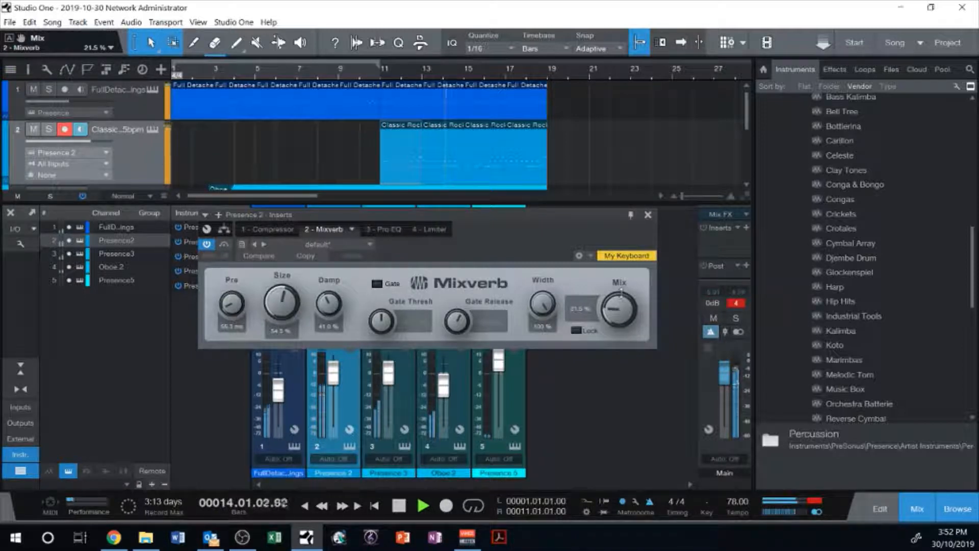
left_click(648, 214)
key("F3")
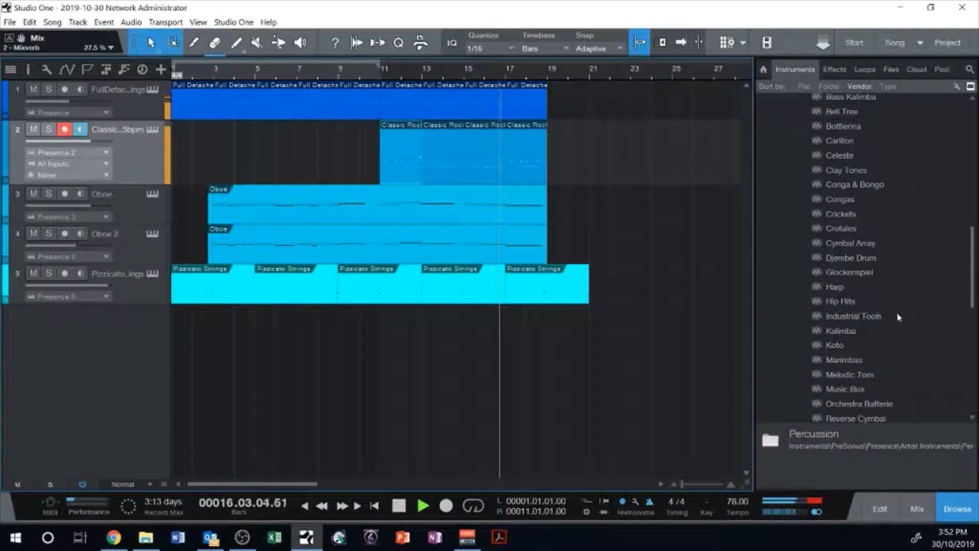
Step: Look through the rest of the Percussion presets for another instrument to add
scroll(900, 326, "down", 5)
scroll(890, 310, "down", 2)
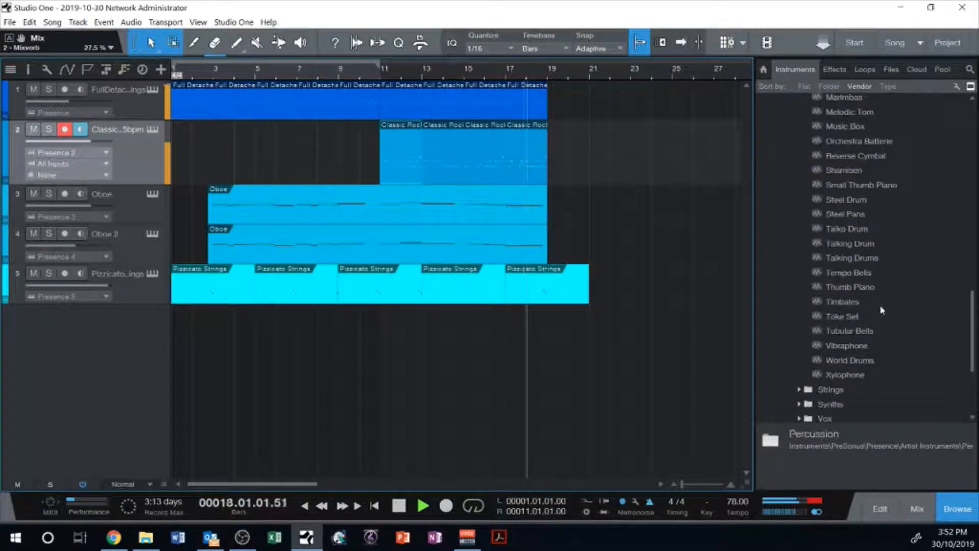
scroll(887, 318, "up", 2)
Step: Duplicate the last Full Detache Strings clip so the part extends to bar 21, and stop playback
left_click(530, 105)
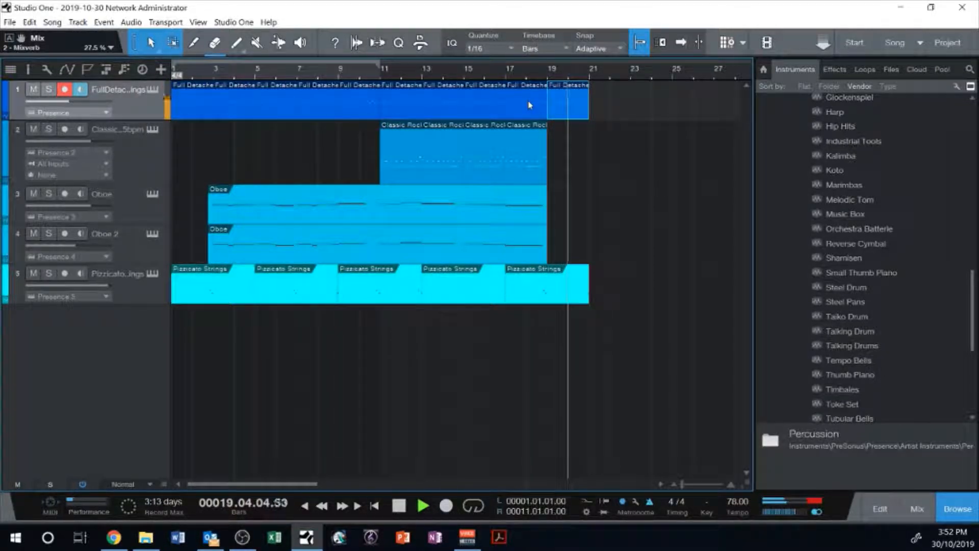
key("space")
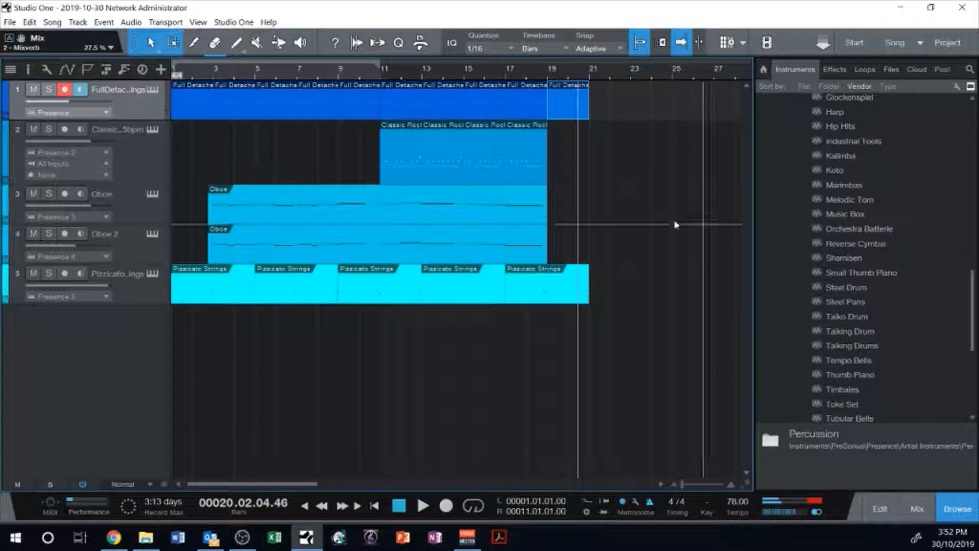